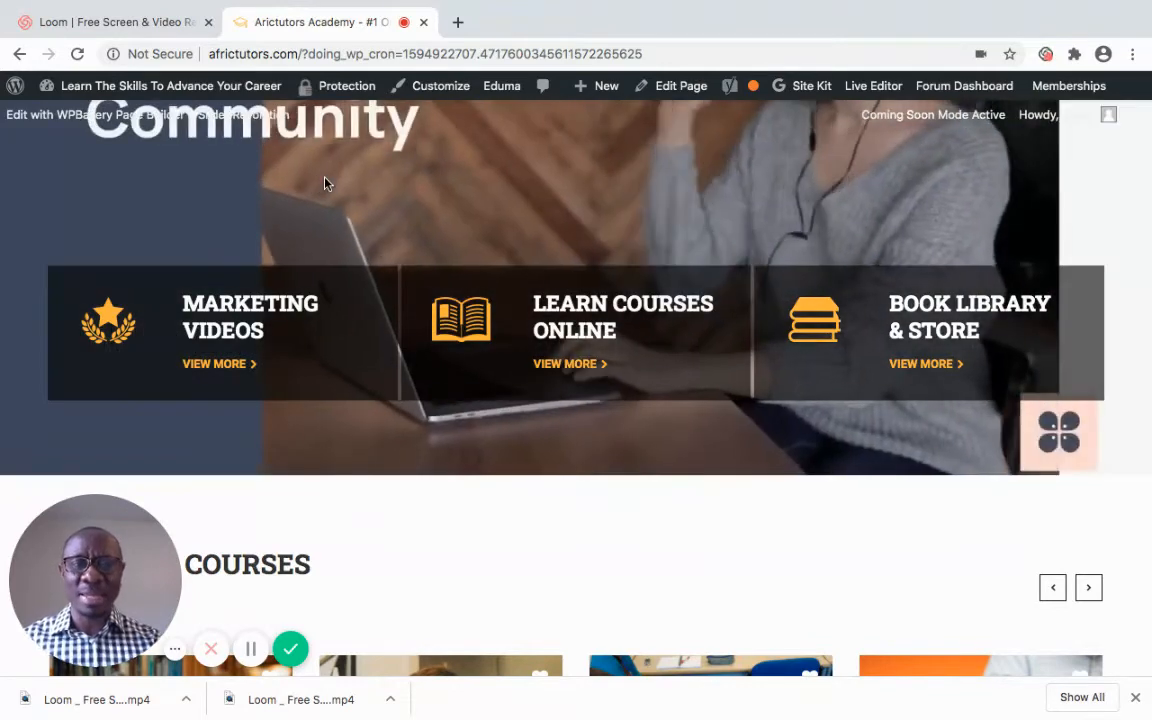
# Open the theme customizer for the site's home page
pyautogui.scroll(3, 325, 183)
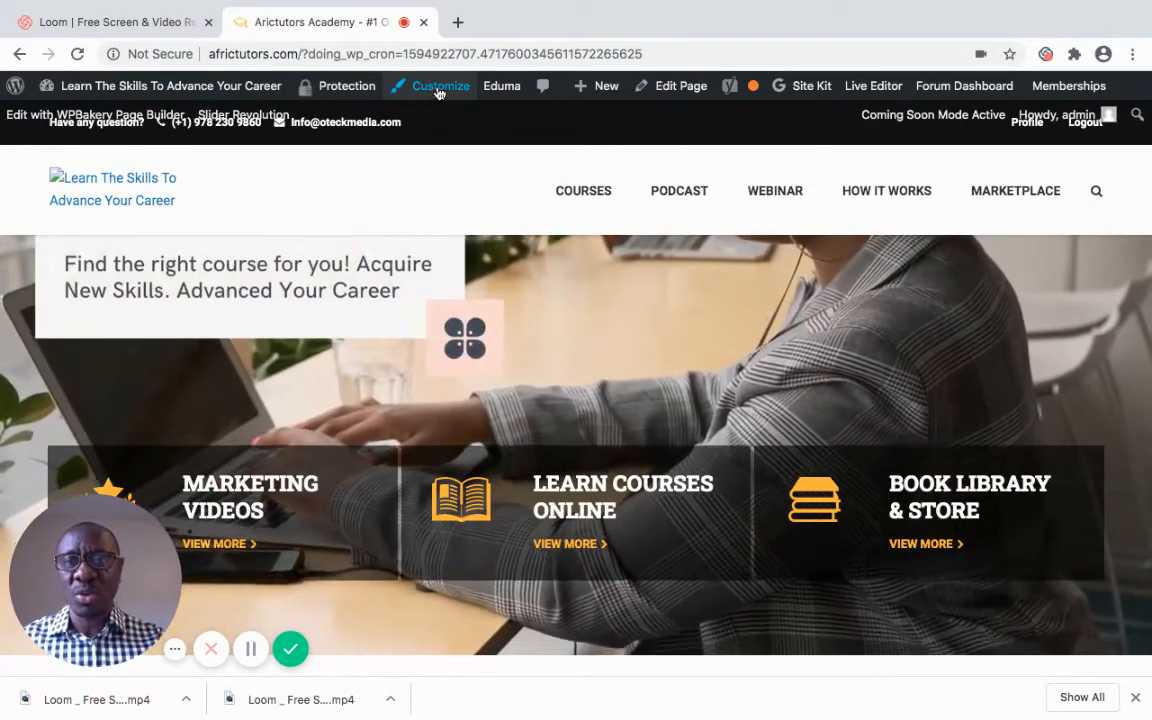
pyautogui.click(436, 92)
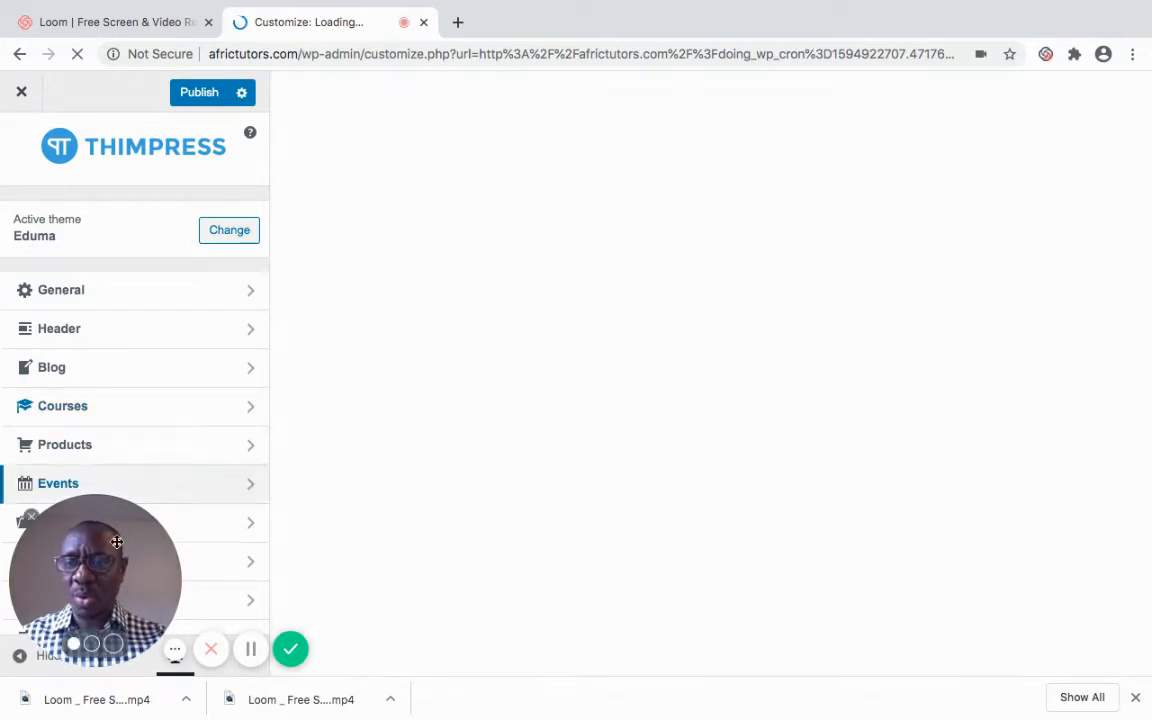
pyautogui.moveTo(117, 541); pyautogui.dragTo(462, 409)
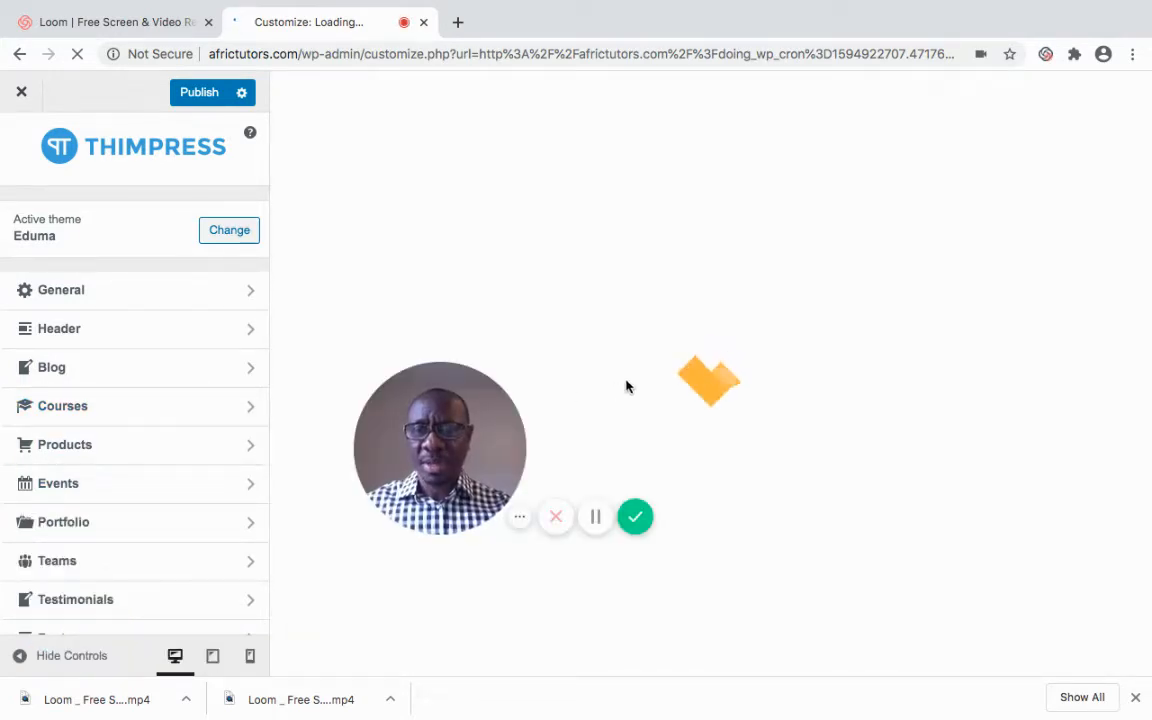
pyautogui.moveTo(197, 437); pyautogui.dragTo(555, 423)
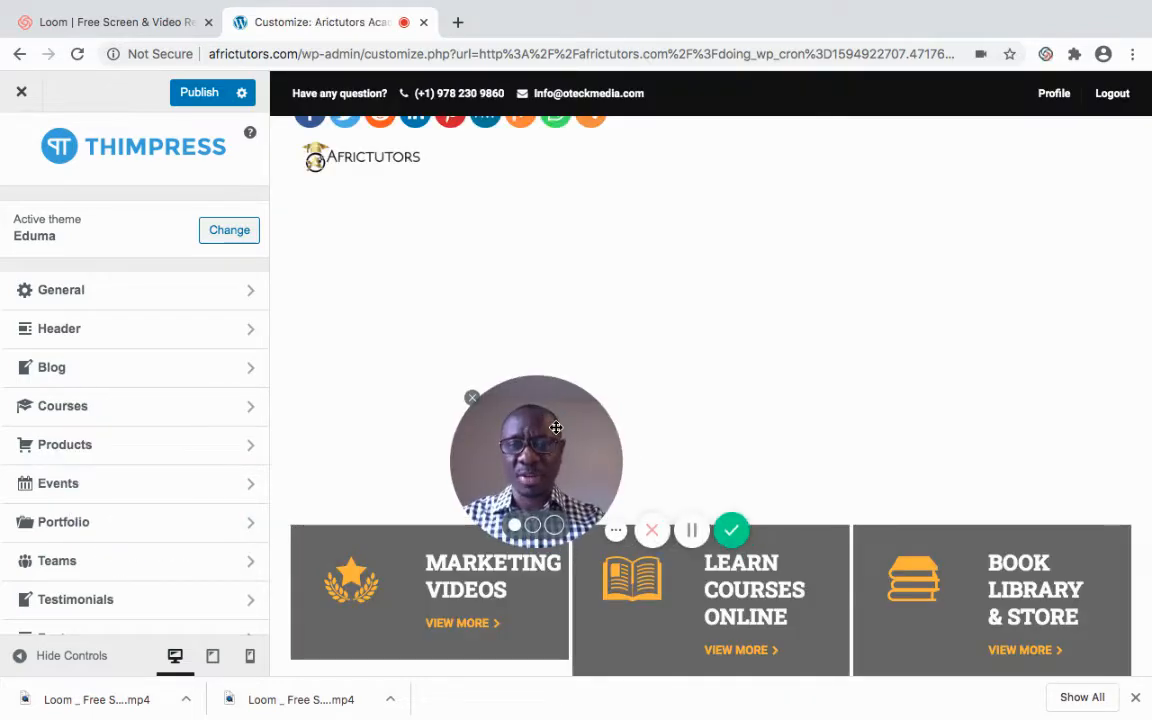
pyautogui.moveTo(587, 339); pyautogui.dragTo(378, 561)
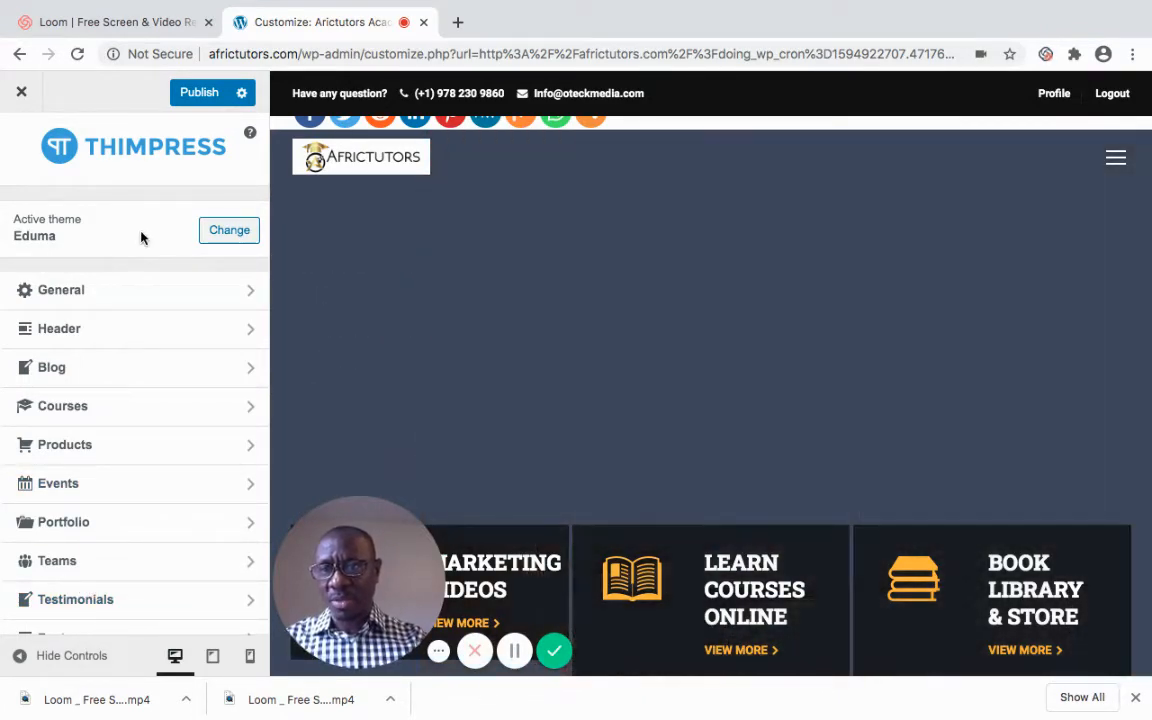
# Go to the Menus section of the theme customizer
pyautogui.click(141, 237)
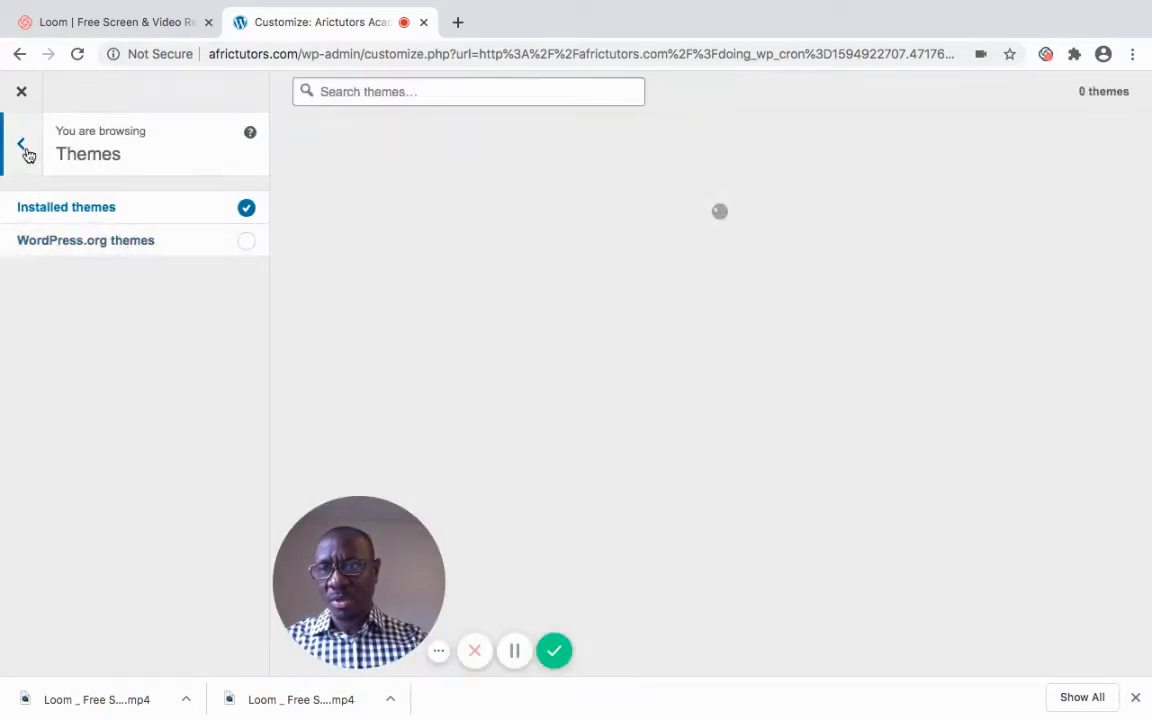
pyautogui.click(24, 147)
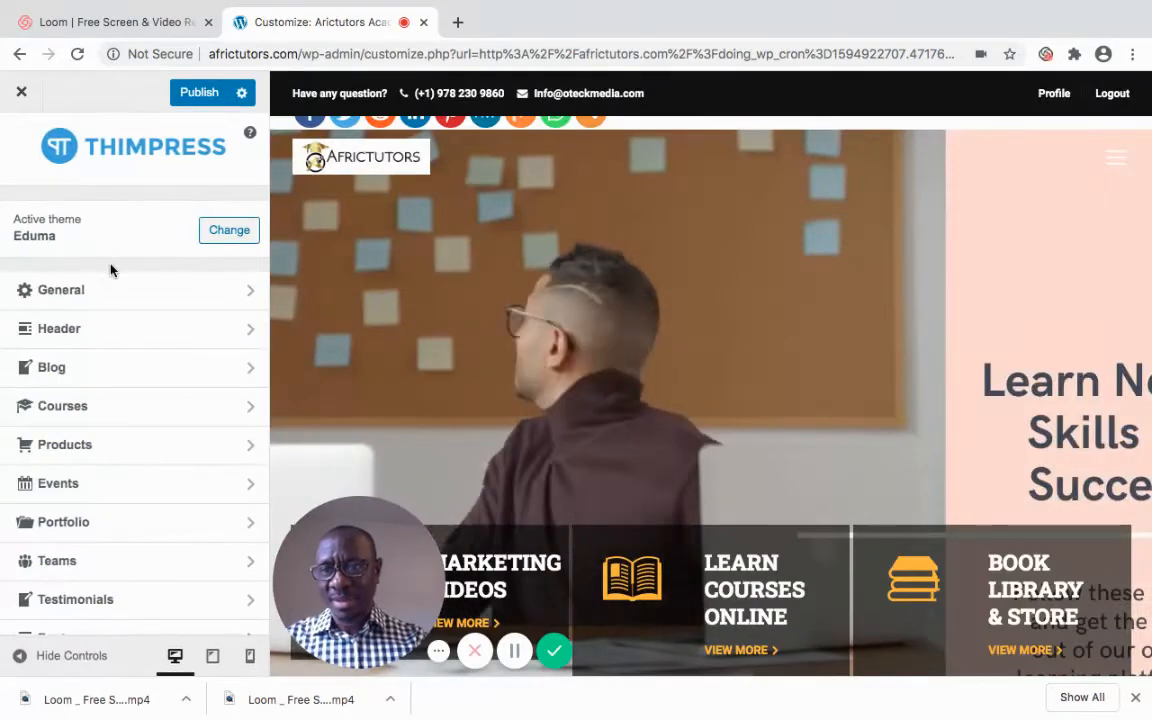
pyautogui.scroll(-3, 111, 268)
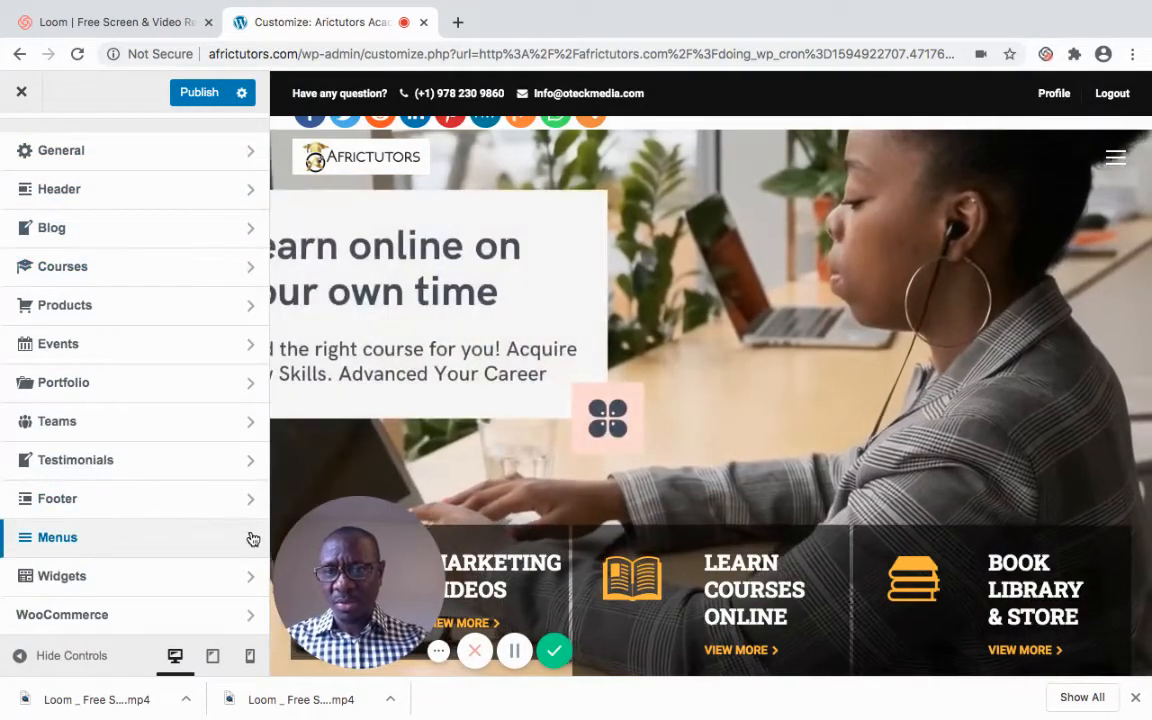
pyautogui.click(253, 540)
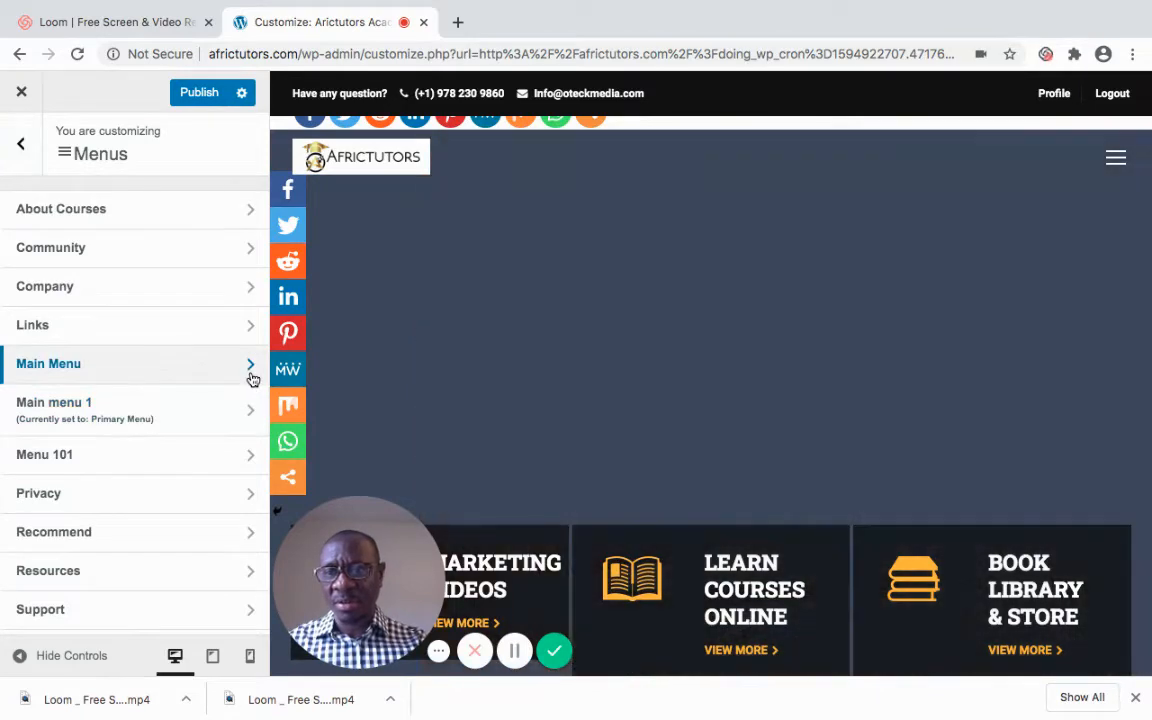
# Examine the items in the existing Main Menu and return to the list of menus
pyautogui.click(249, 376)
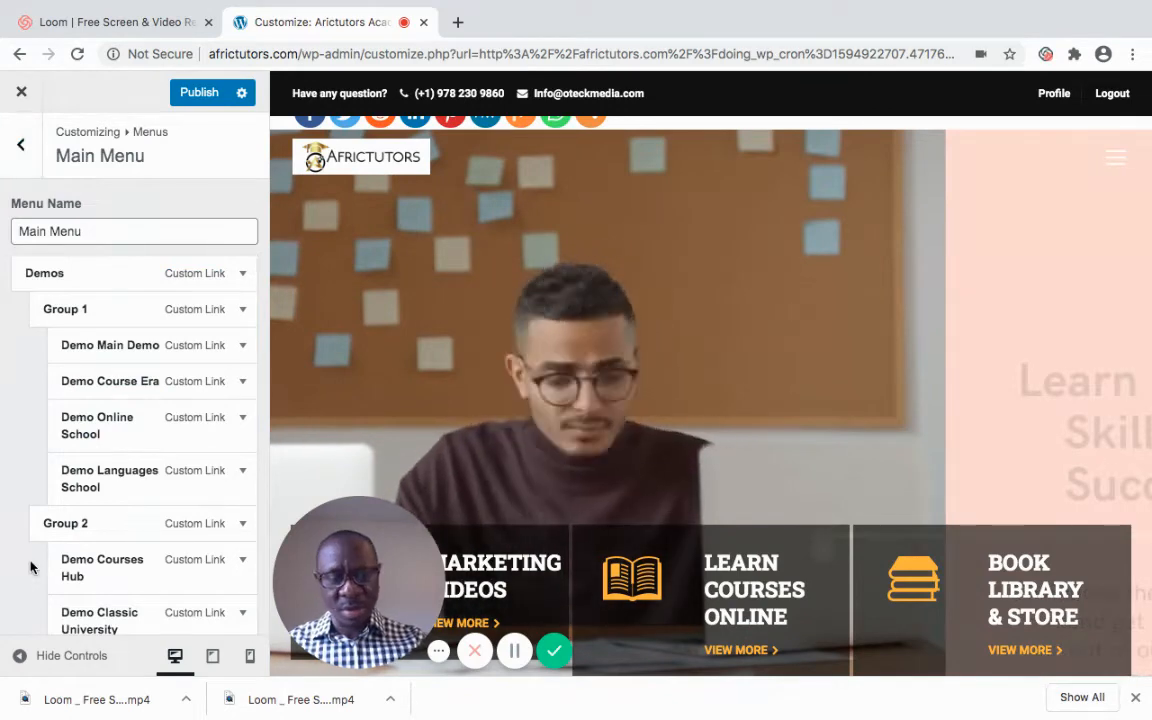
pyautogui.scroll(-10, 30, 567)
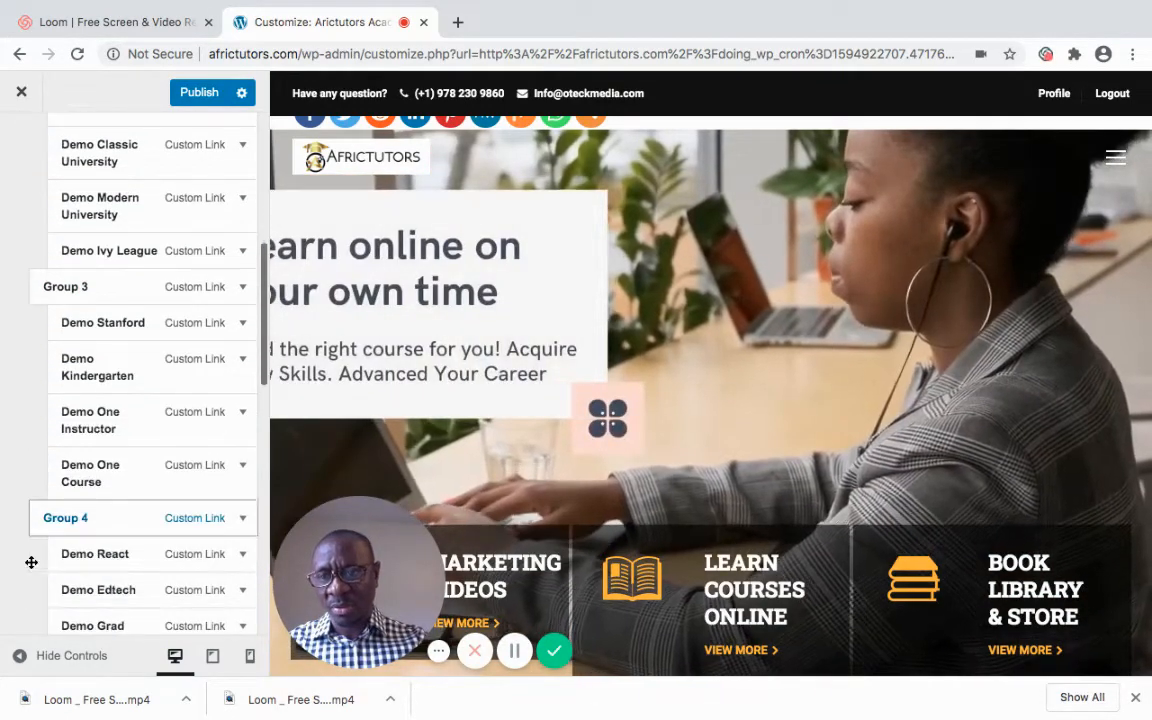
pyautogui.scroll(-2, 31, 563)
pyautogui.scroll(5, 31, 562)
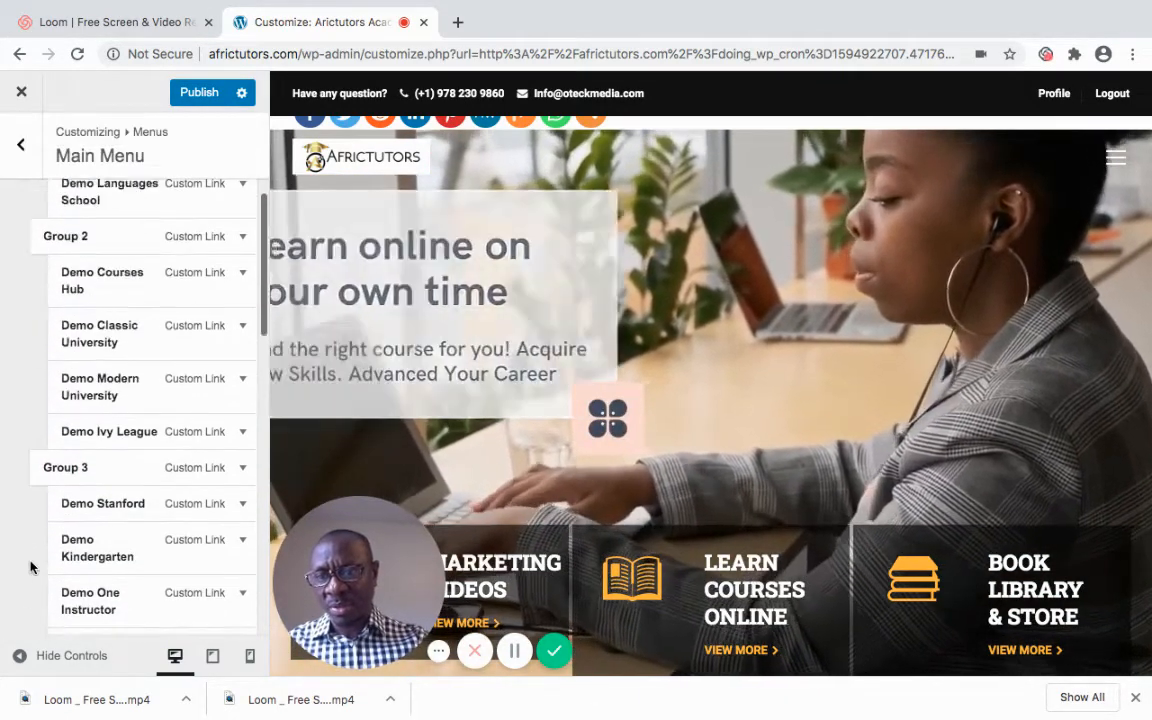
pyautogui.scroll(5, 30, 567)
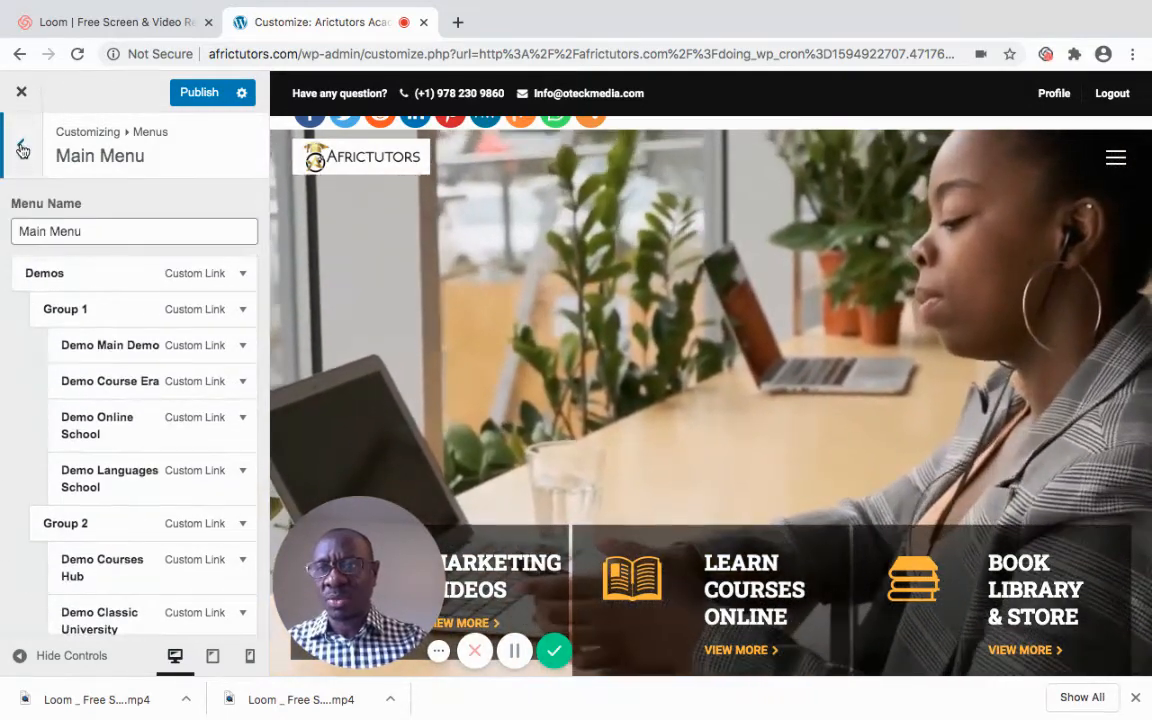
pyautogui.click(22, 149)
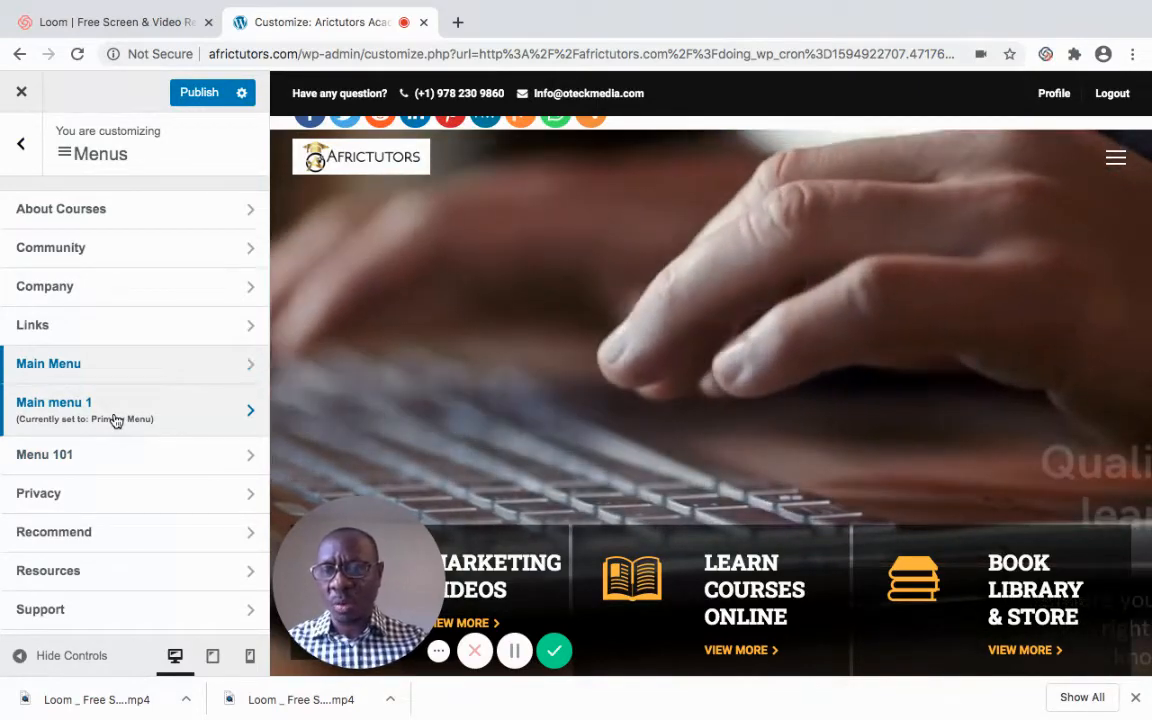
# Create a new page named Email Videos and add it as an item to Main menu 1
pyautogui.click(115, 419)
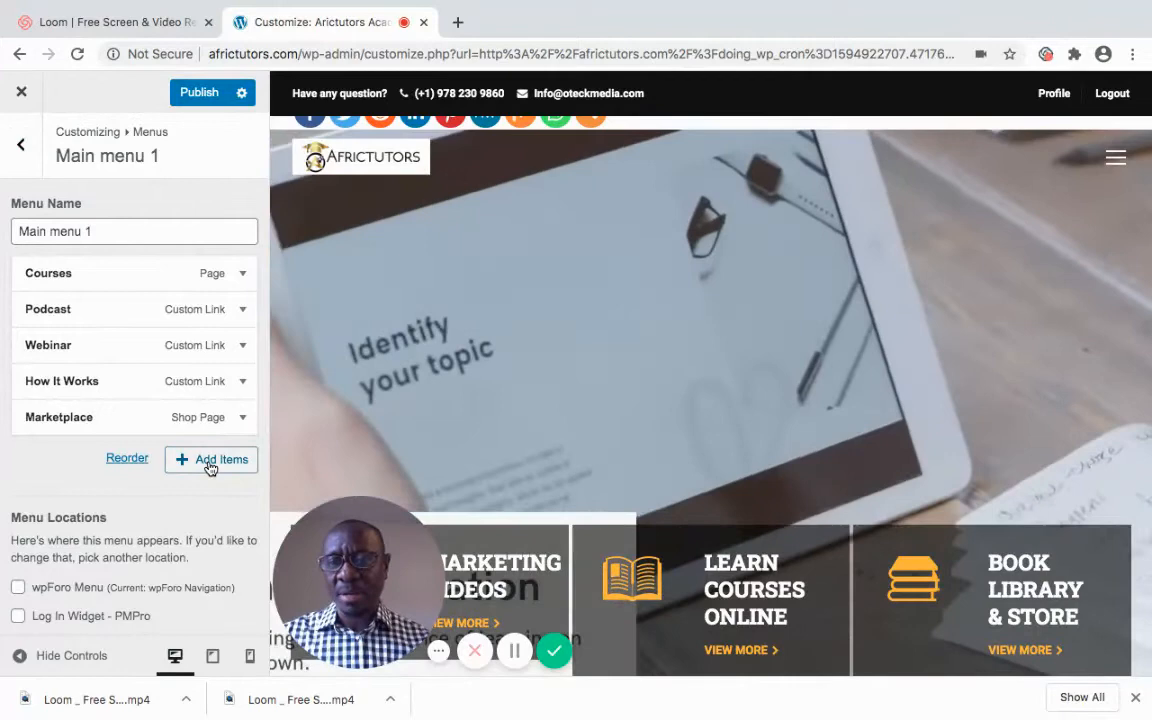
pyautogui.click(210, 462)
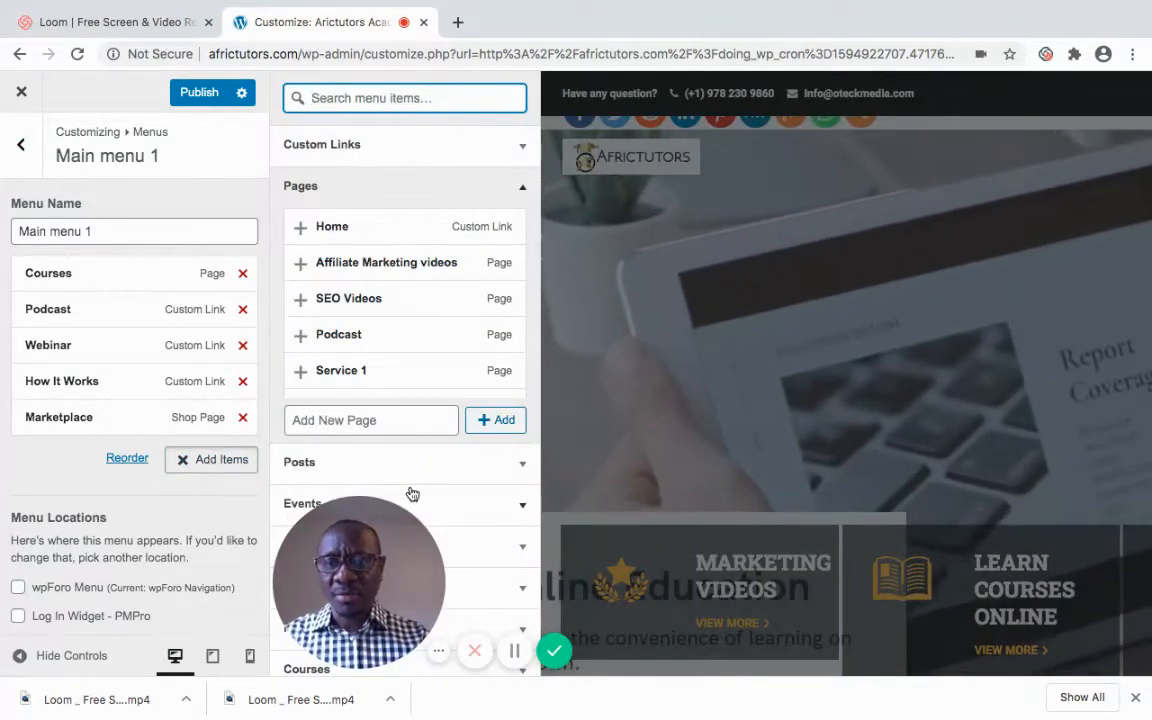
pyautogui.click(359, 420)
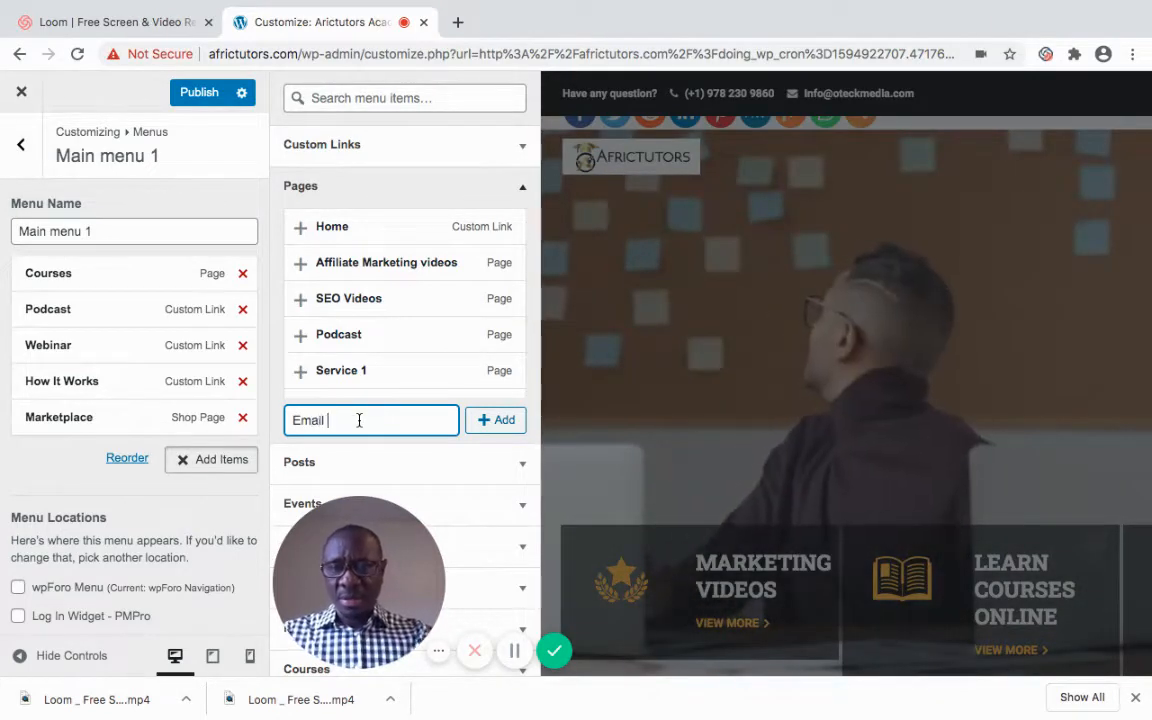
pyautogui.write('eos')
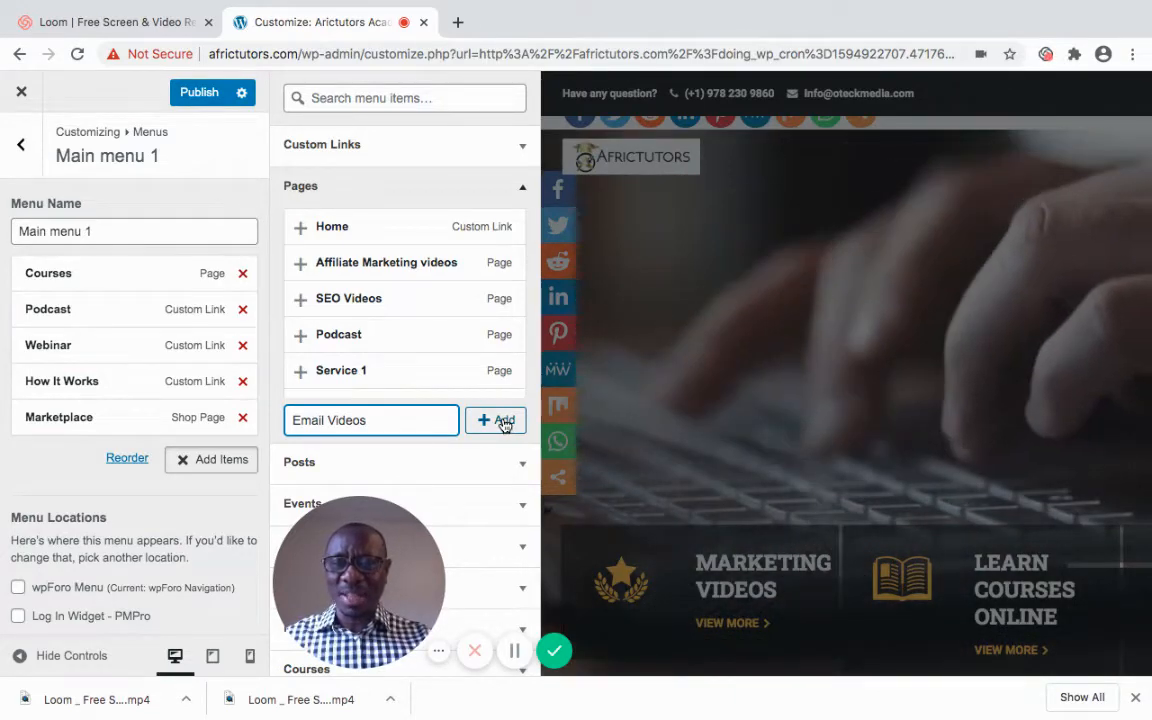
pyautogui.click(503, 421)
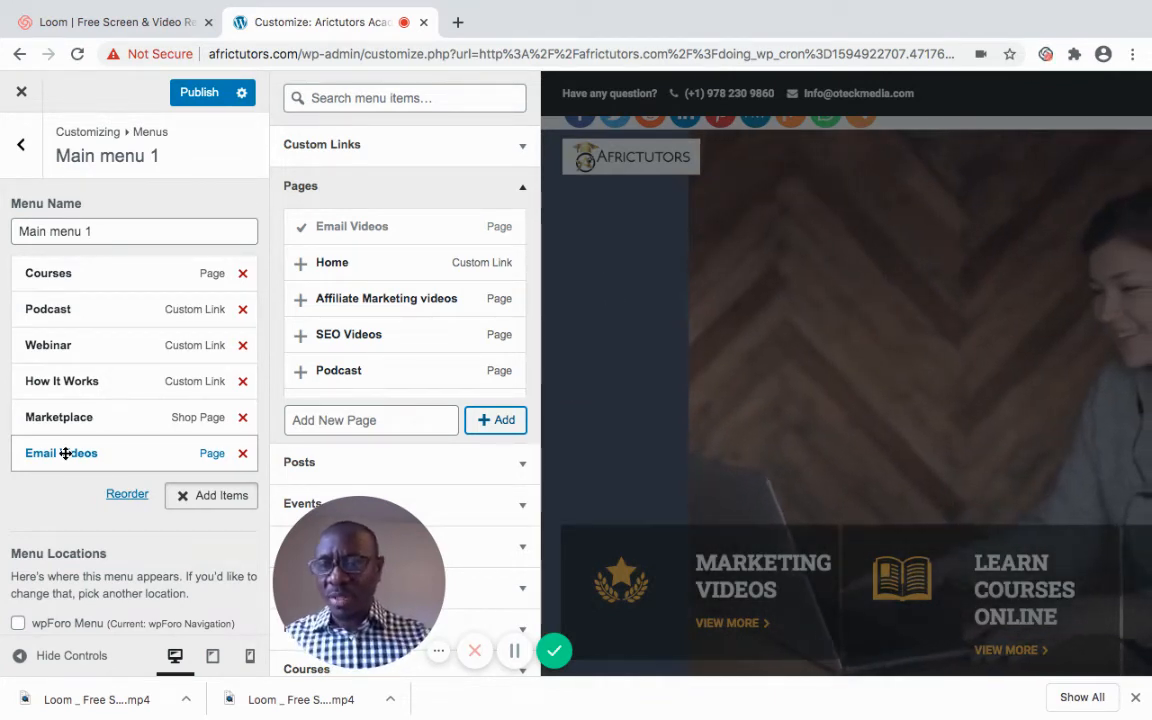
# Publish the changes to Main menu 1 and close the customizer to return to the live site
pyautogui.moveTo(65, 454)
pyautogui.mouseDown()
pyautogui.moveTo(65, 302)
pyautogui.moveTo(77, 267)
pyautogui.moveTo(51, 334)
pyautogui.moveTo(65, 456)
pyautogui.mouseUp()
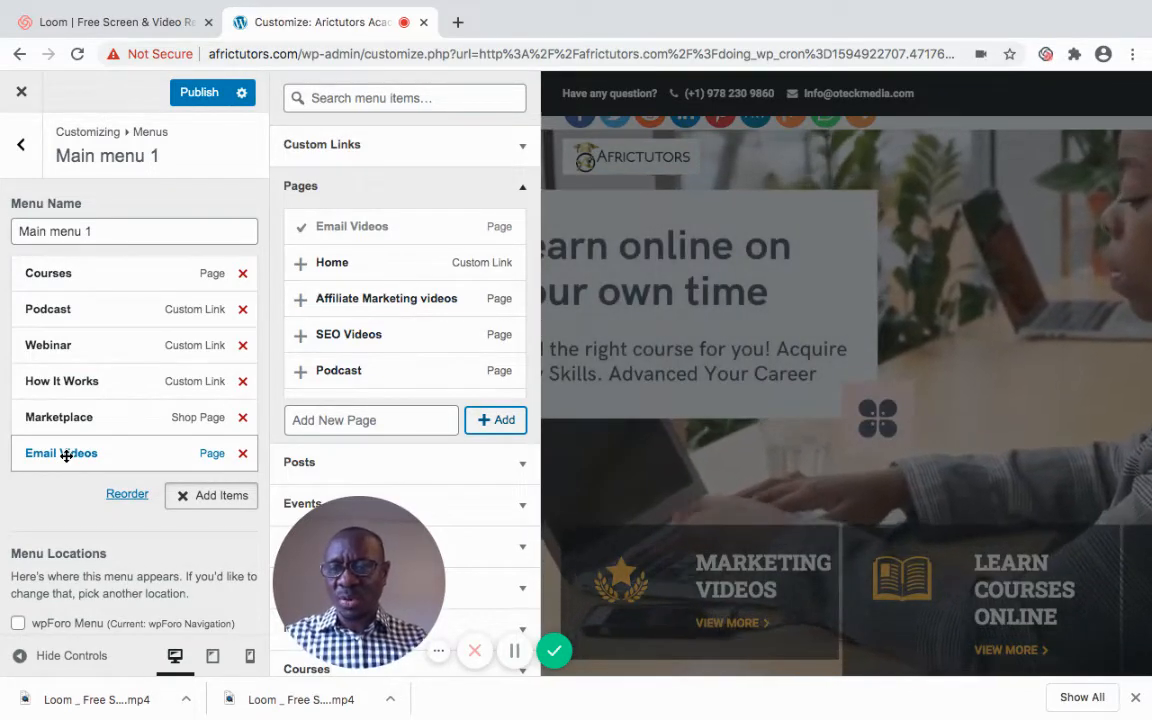
pyautogui.click(200, 92)
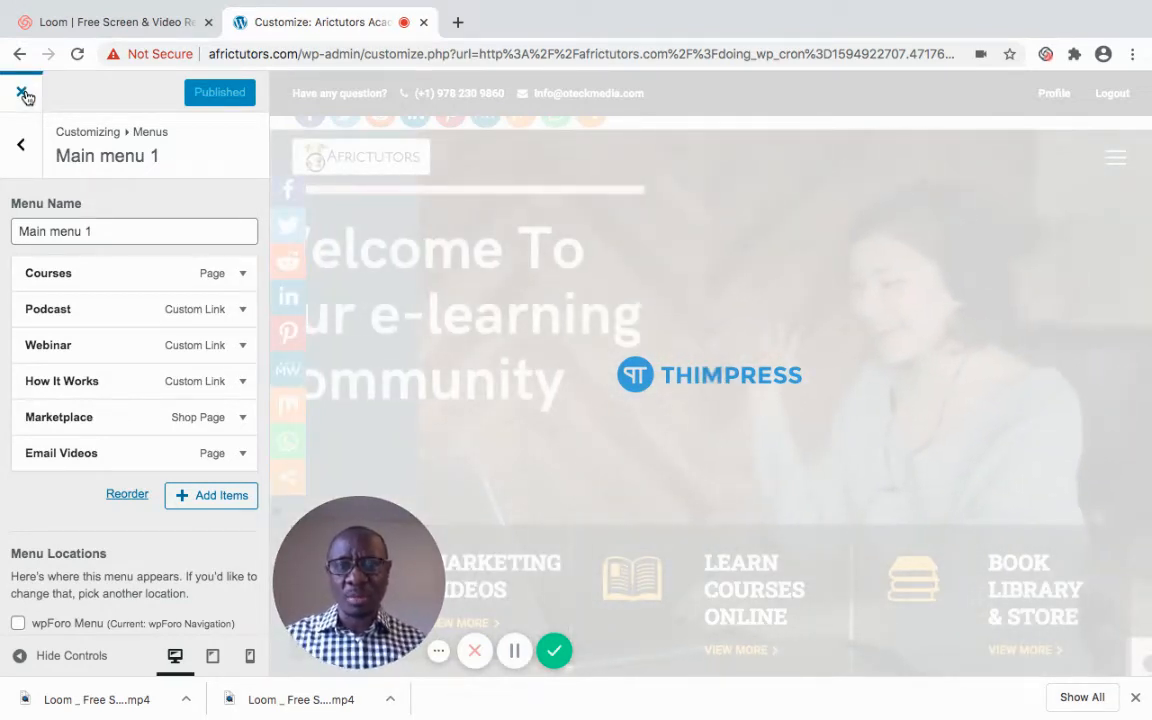
pyautogui.click(24, 93)
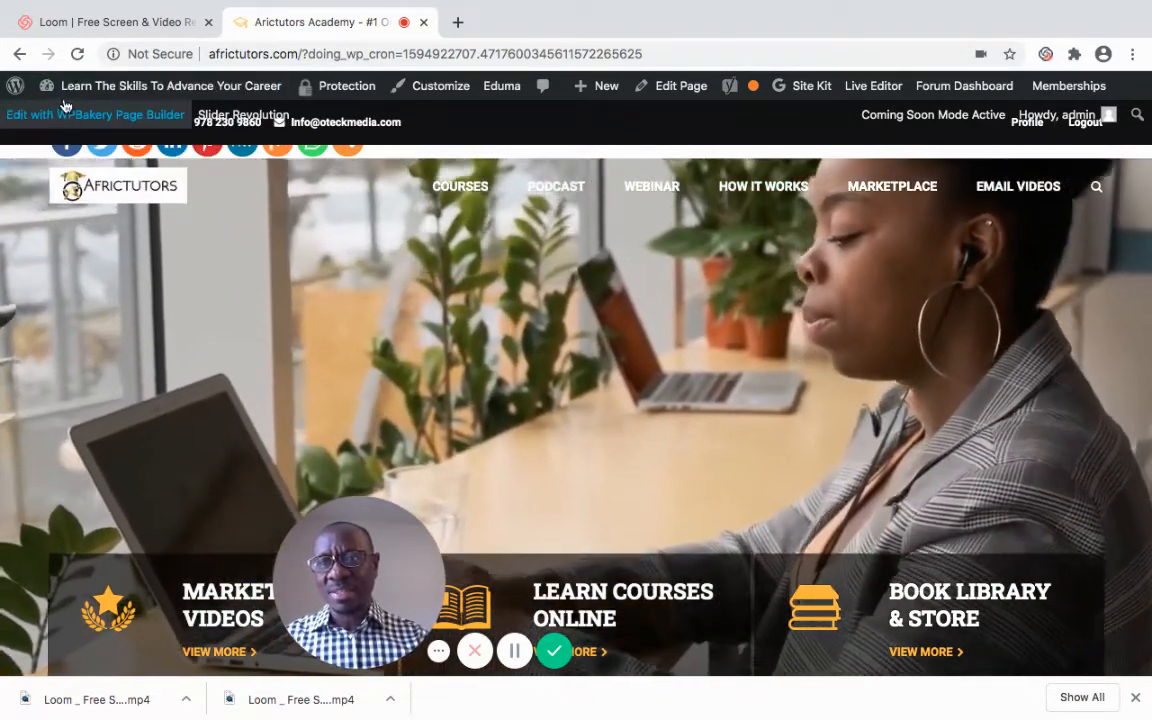
# Go to the site's admin dashboard and open the Menus editor under the appearance settings
pyautogui.moveTo(79, 99)
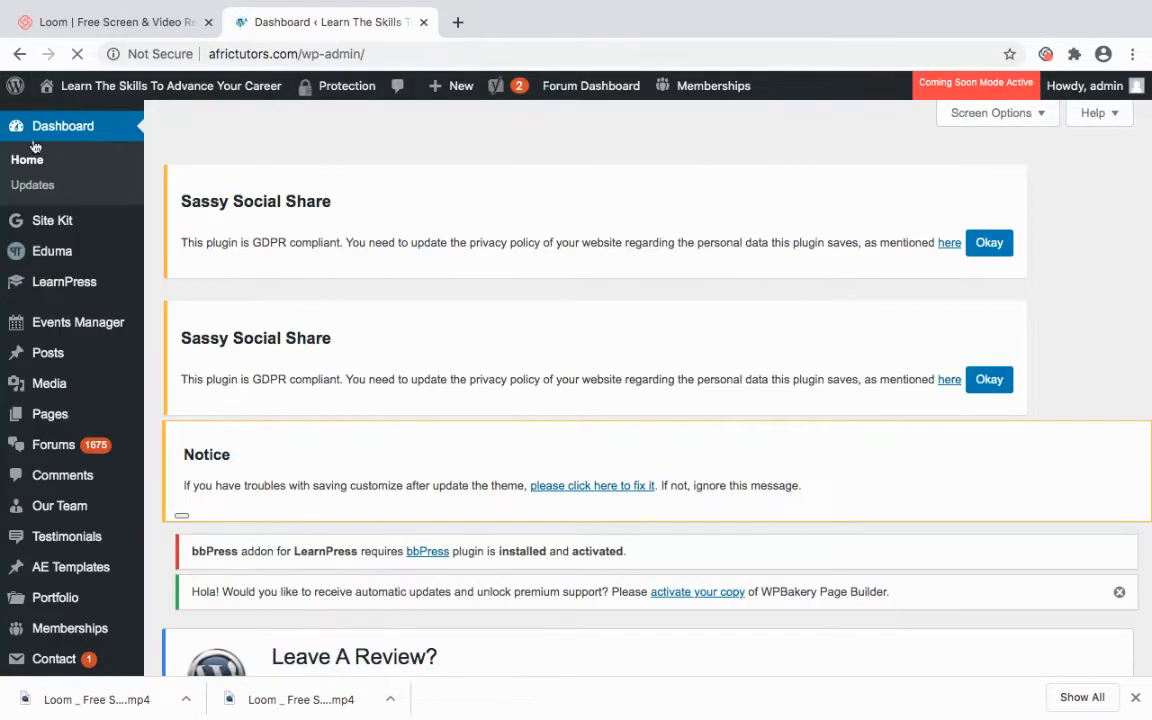
pyautogui.moveTo(71, 291)
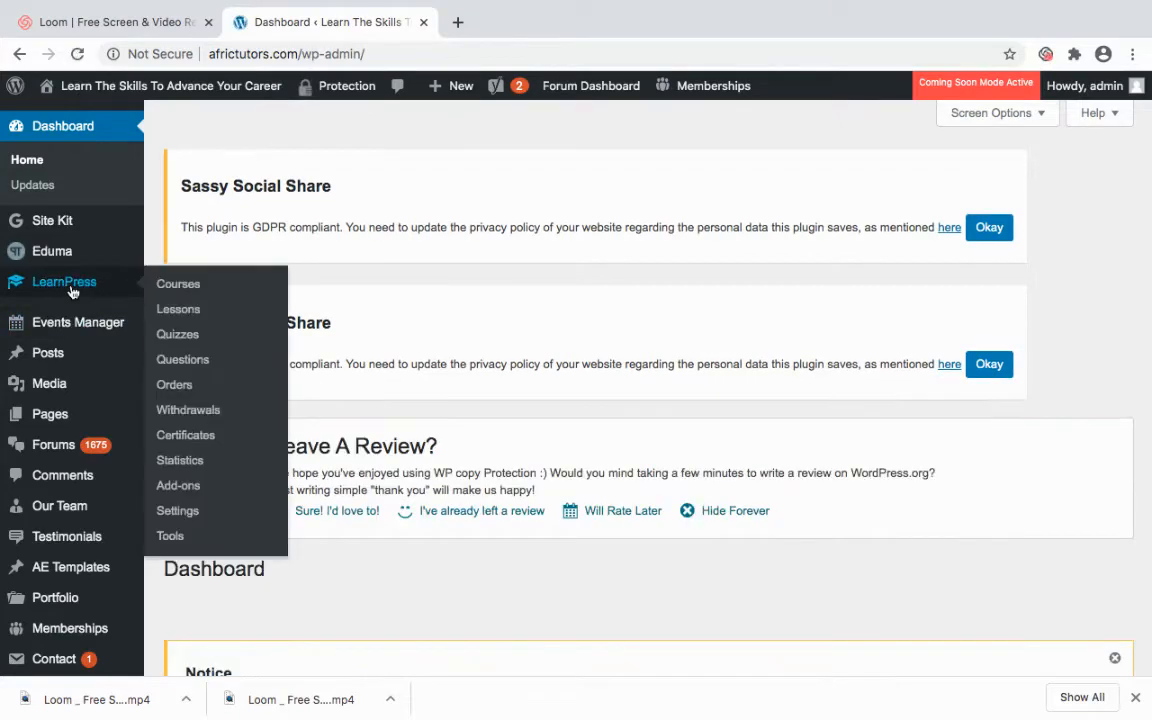
pyautogui.scroll(-10, 118, 186)
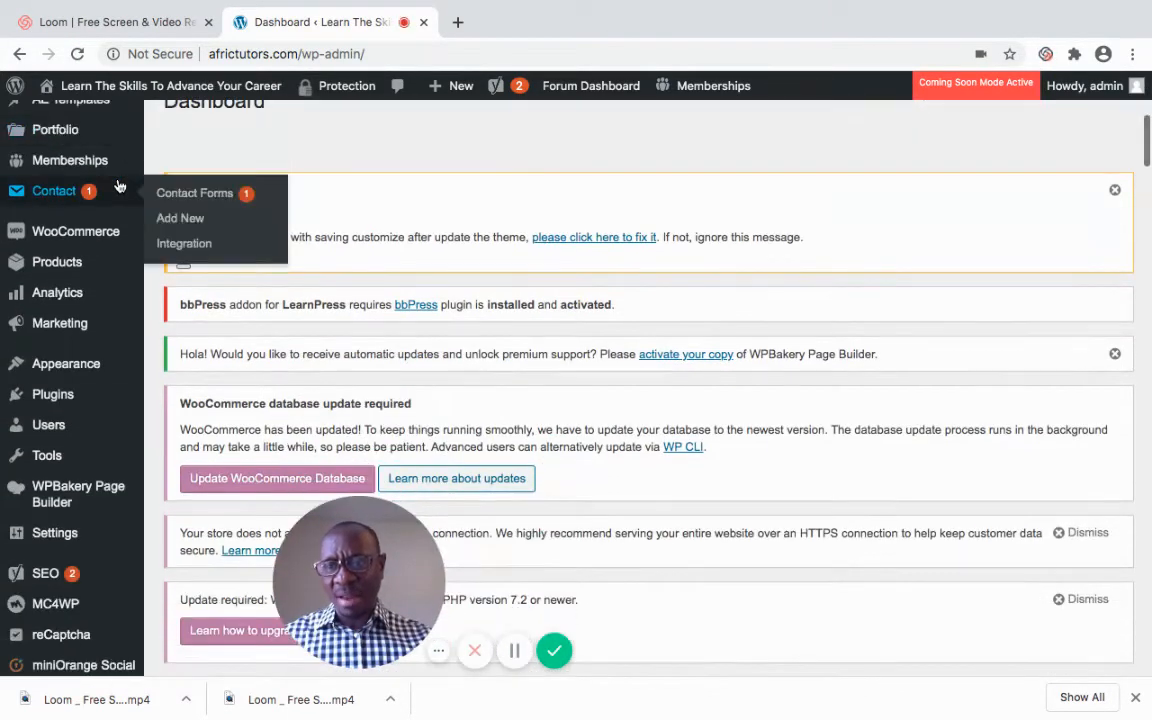
pyautogui.moveTo(63, 369)
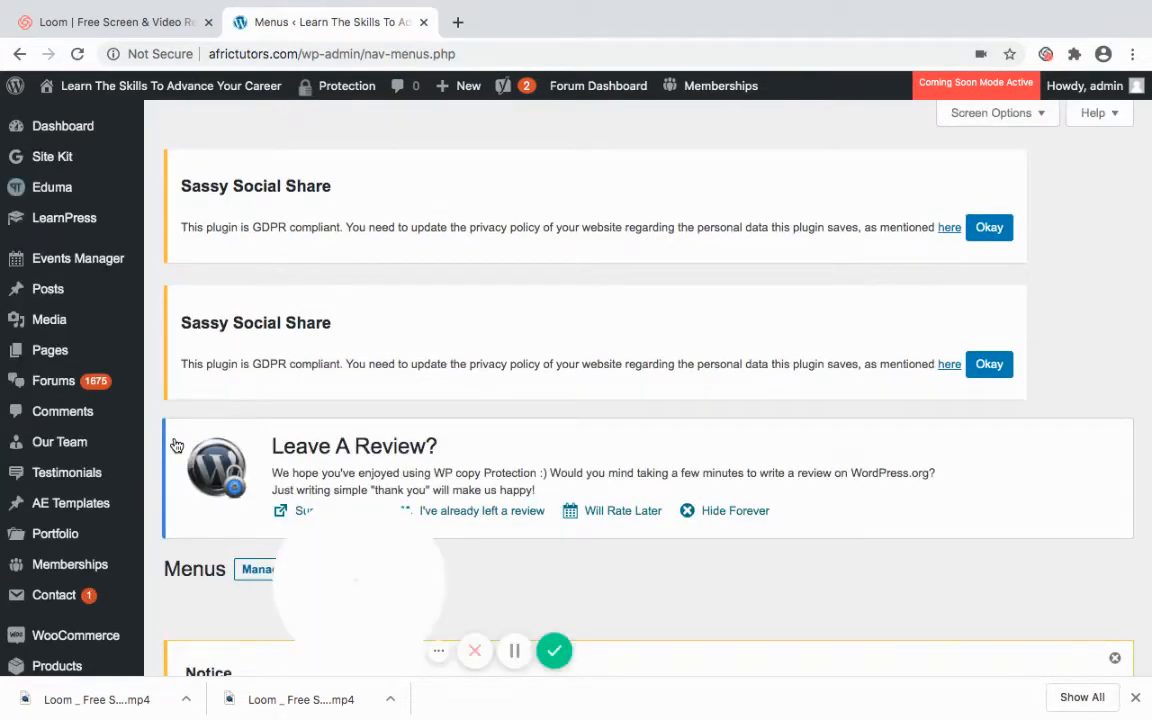
pyautogui.scroll(-5, 176, 444)
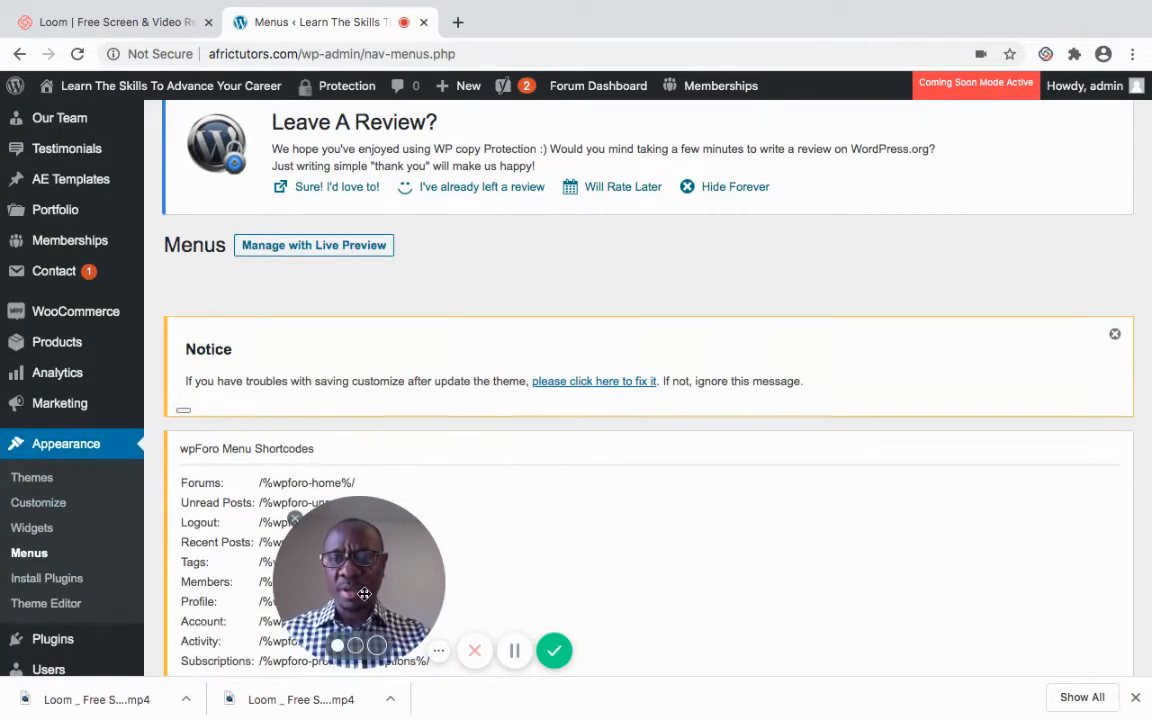
pyautogui.moveTo(364, 594); pyautogui.dragTo(106, 624)
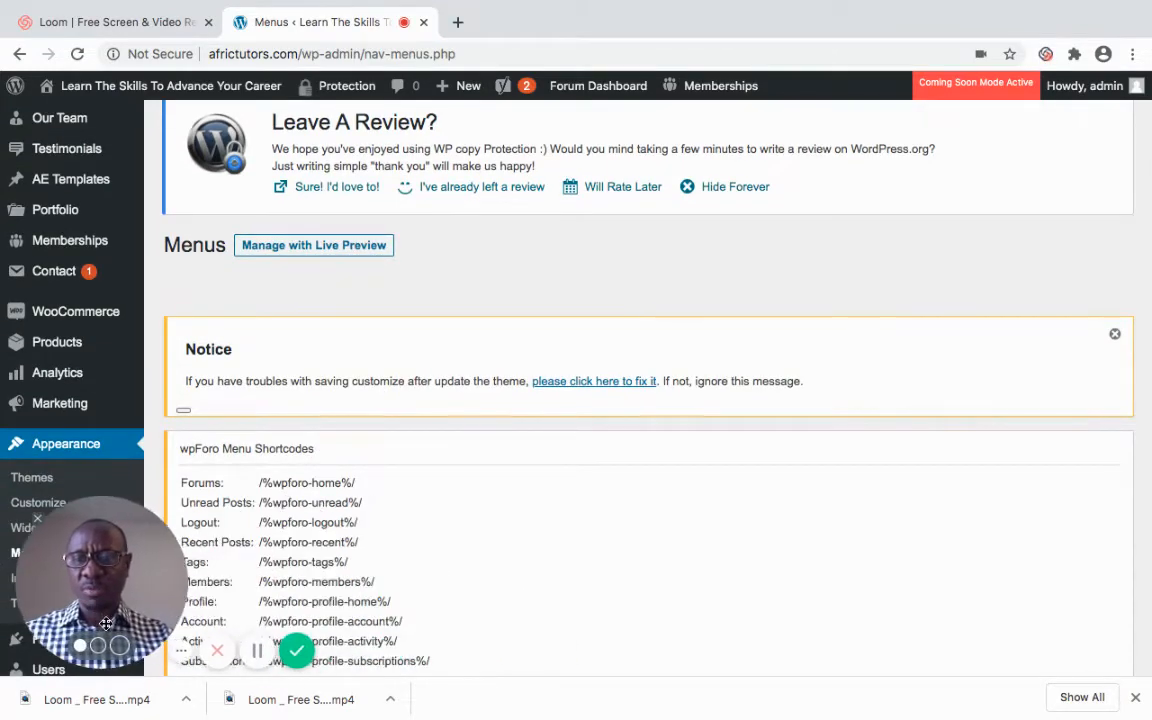
pyautogui.scroll(-6, 762, 596)
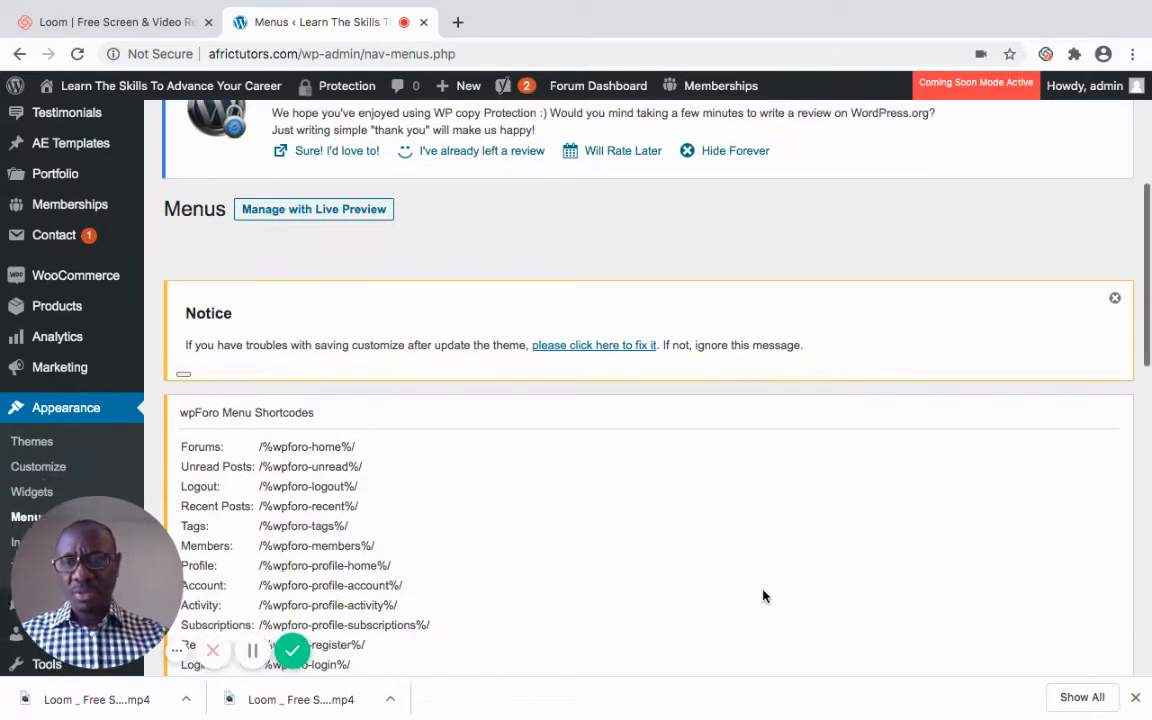
pyautogui.scroll(-7, 762, 596)
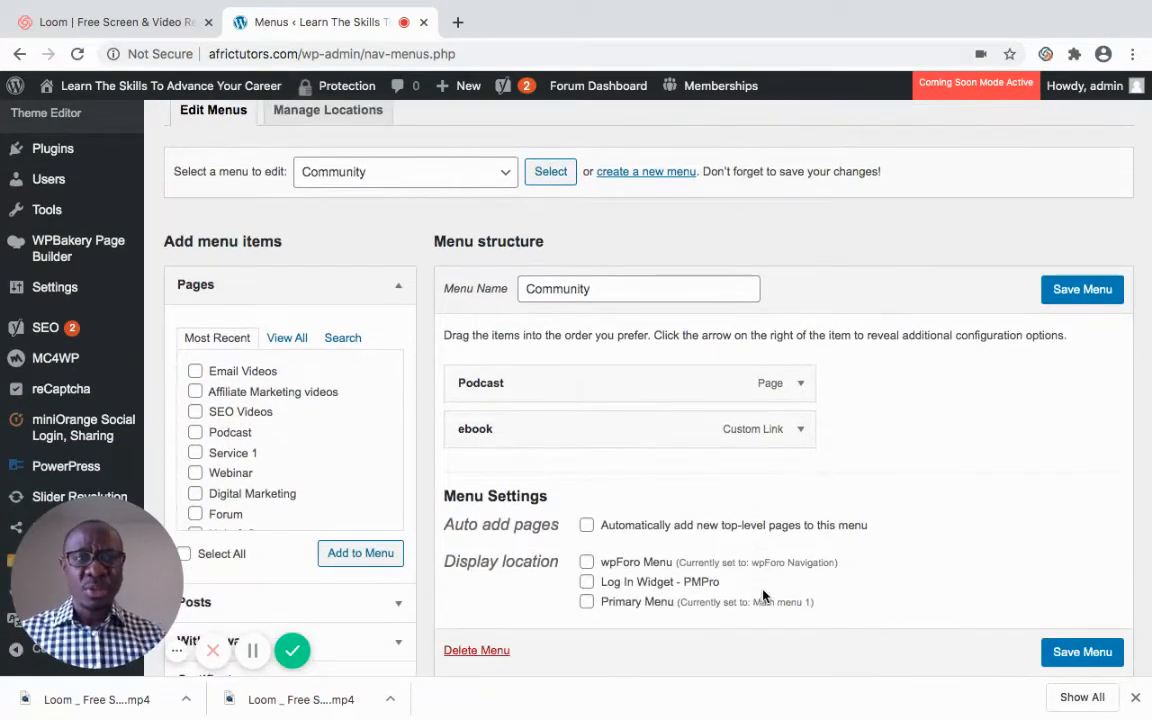
# Start a new menu, name it Social Forum, and create it
pyautogui.scroll(2, 810, 596)
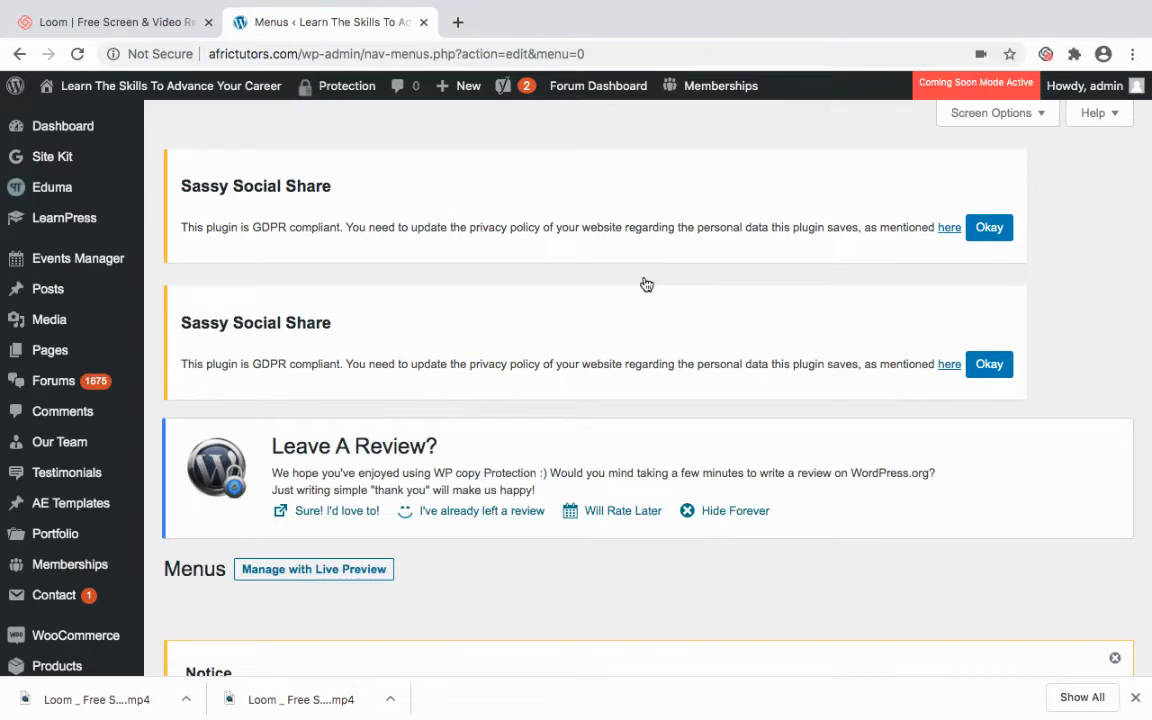
pyautogui.scroll(-4, 646, 285)
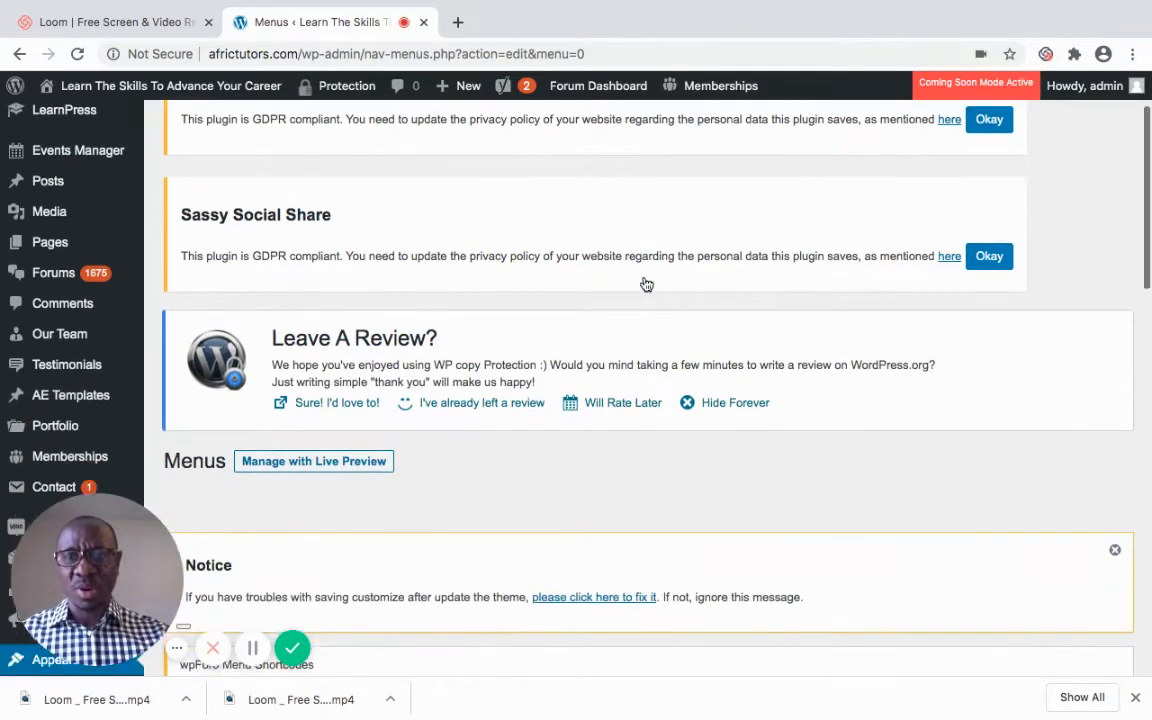
pyautogui.scroll(-4, 646, 285)
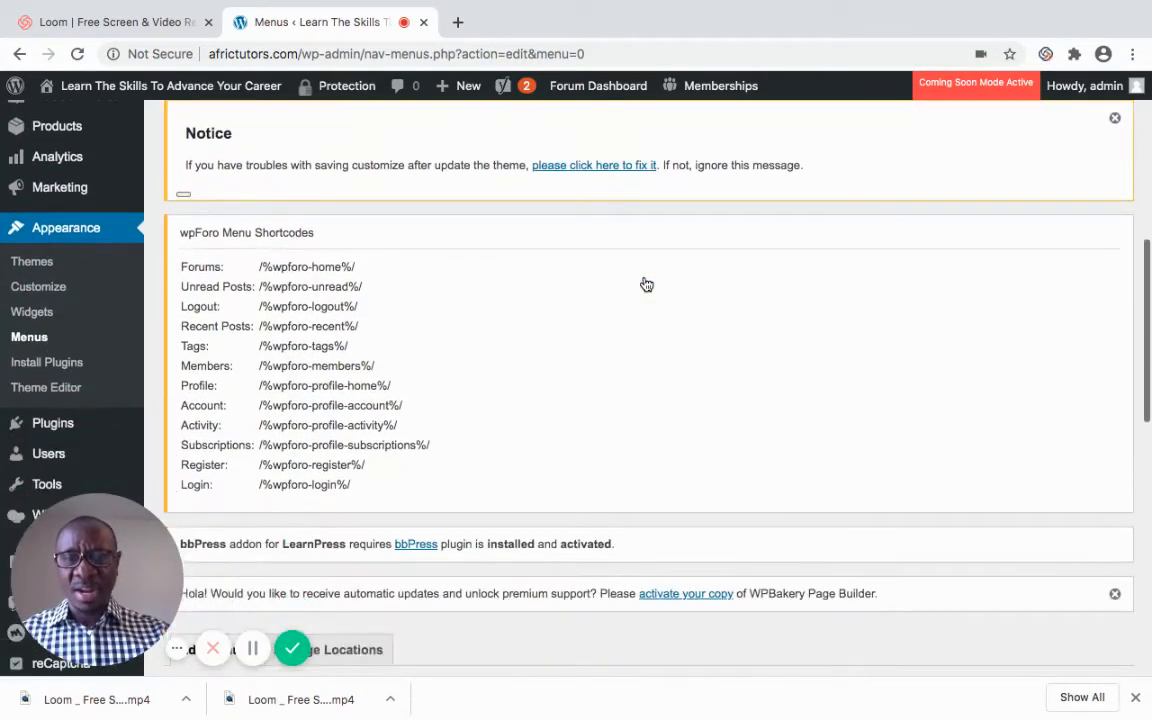
pyautogui.scroll(-2, 646, 285)
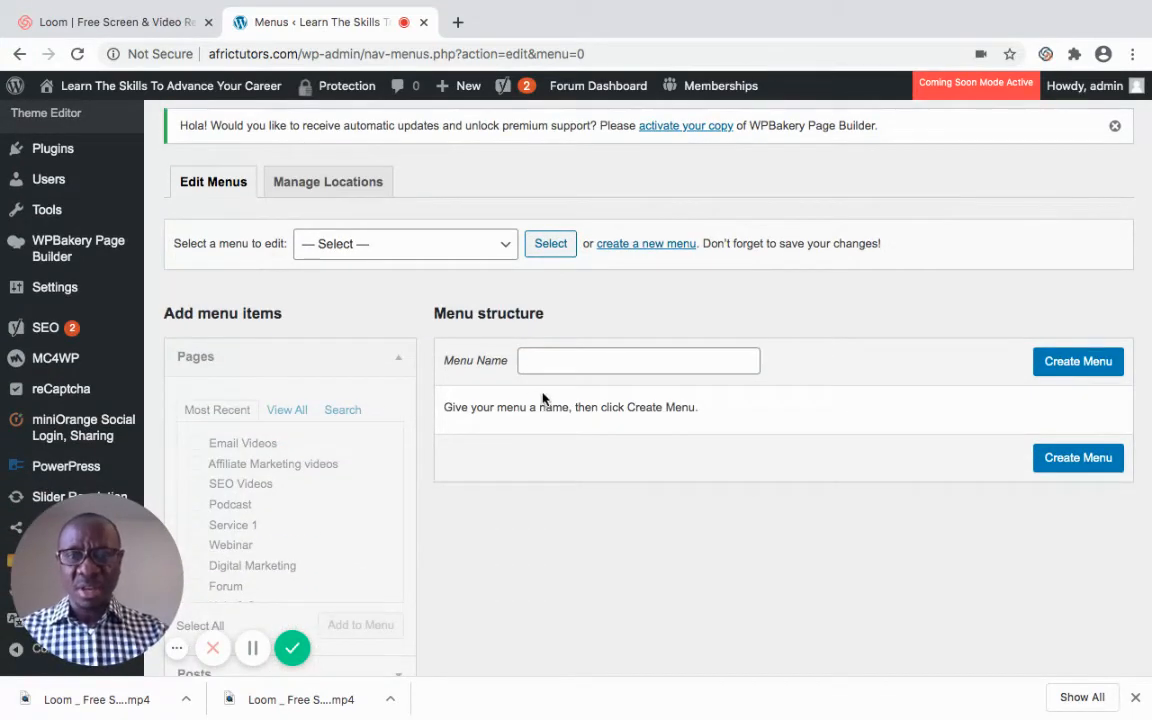
pyautogui.click(548, 365)
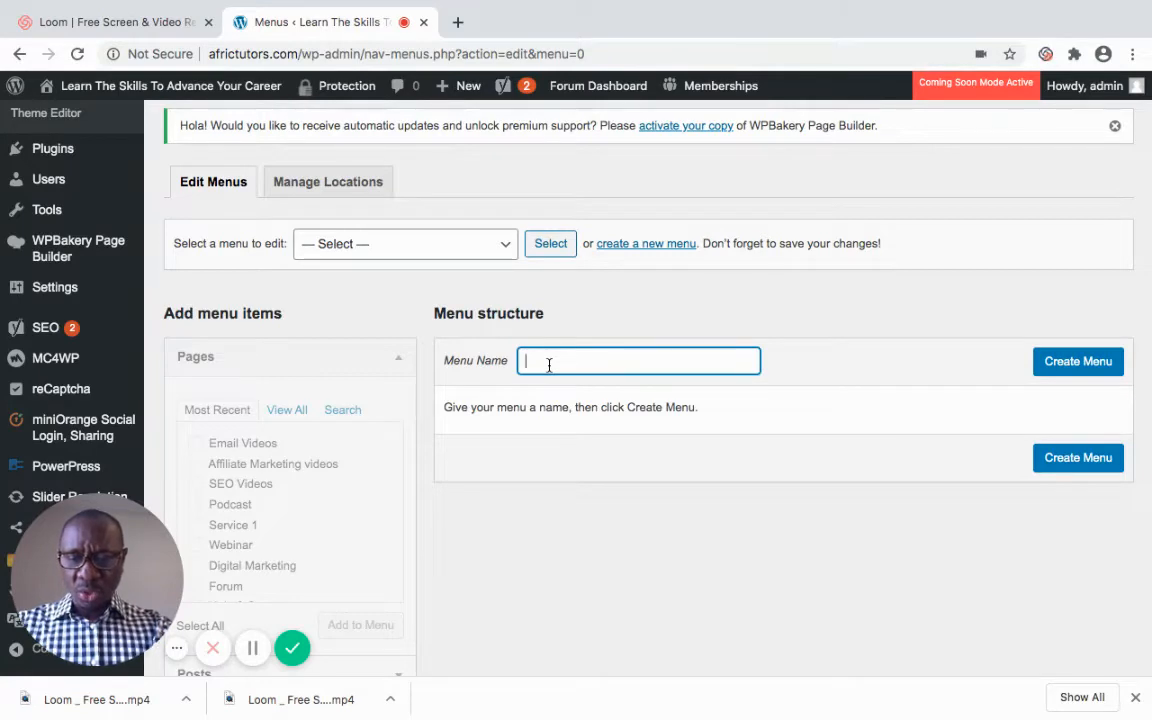
pyautogui.write('Social')
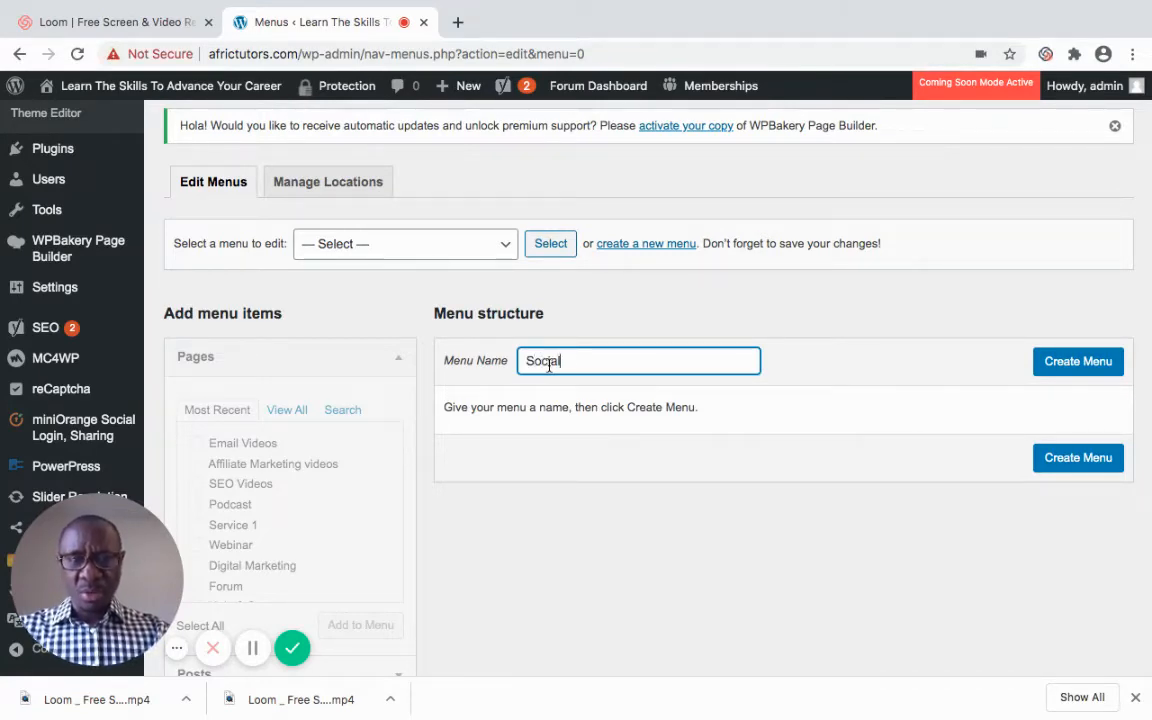
pyautogui.press('BackSpace')
pyautogui.press('BackSpace')
pyautogui.press('BackSpace')
pyautogui.press('BackSpace')
pyautogui.press('BackSpace')
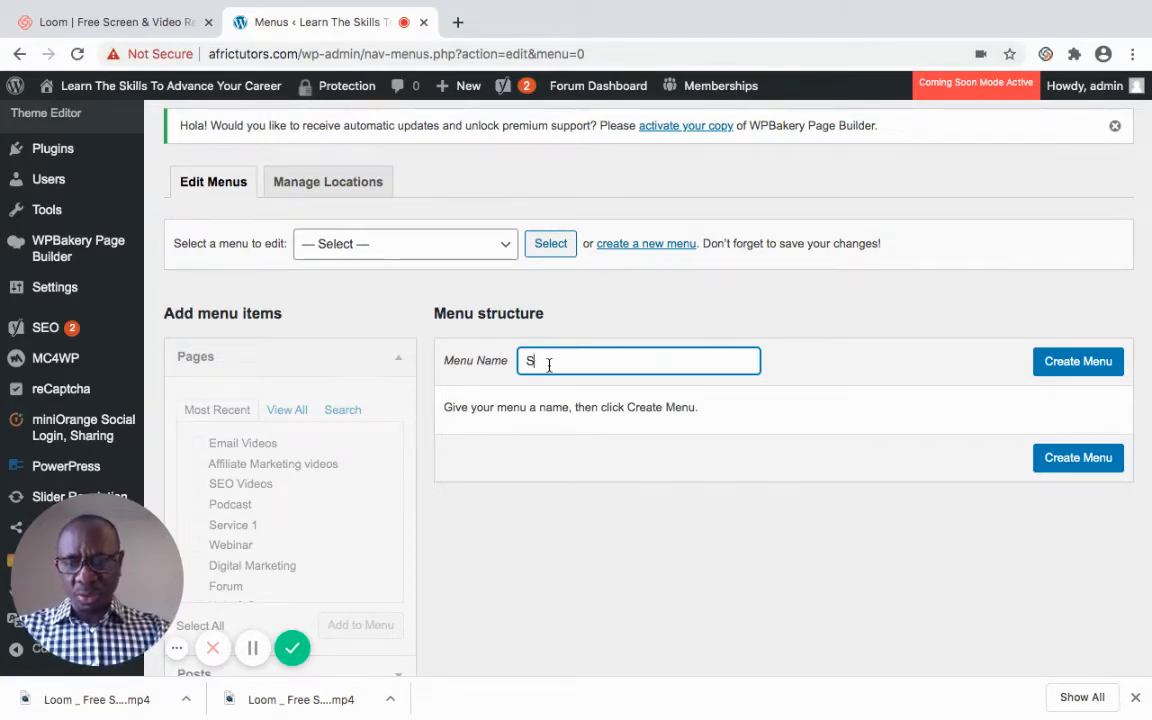
pyautogui.write('o')
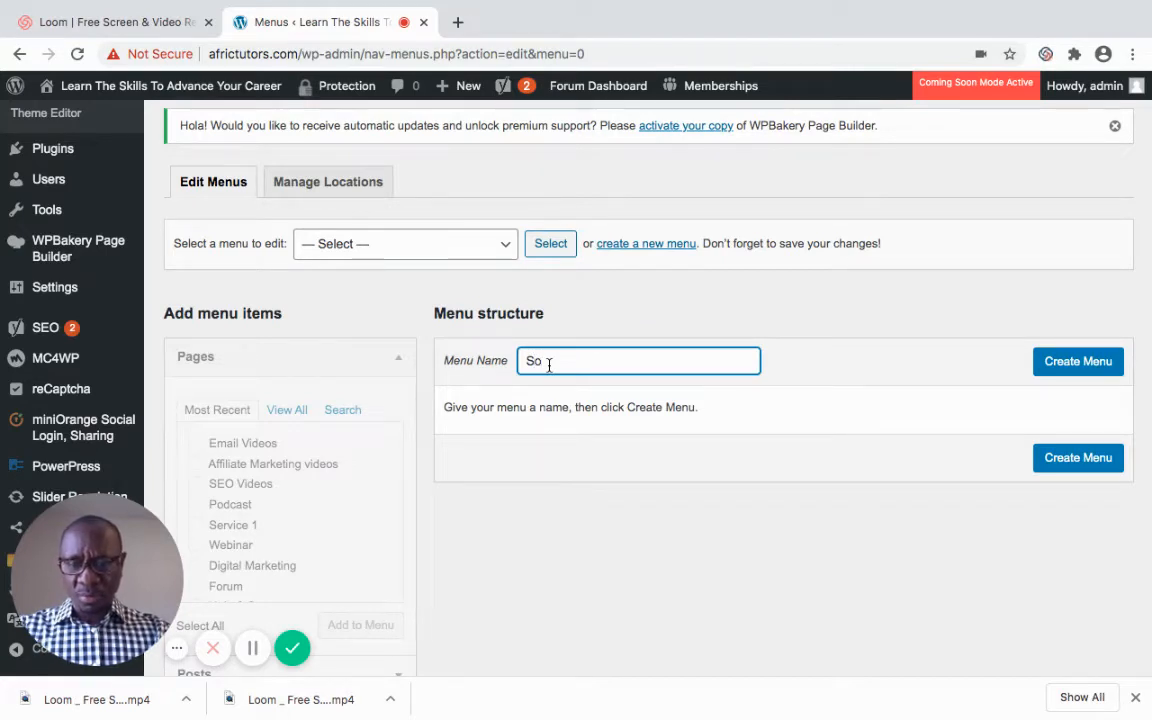
pyautogui.write('CIA')
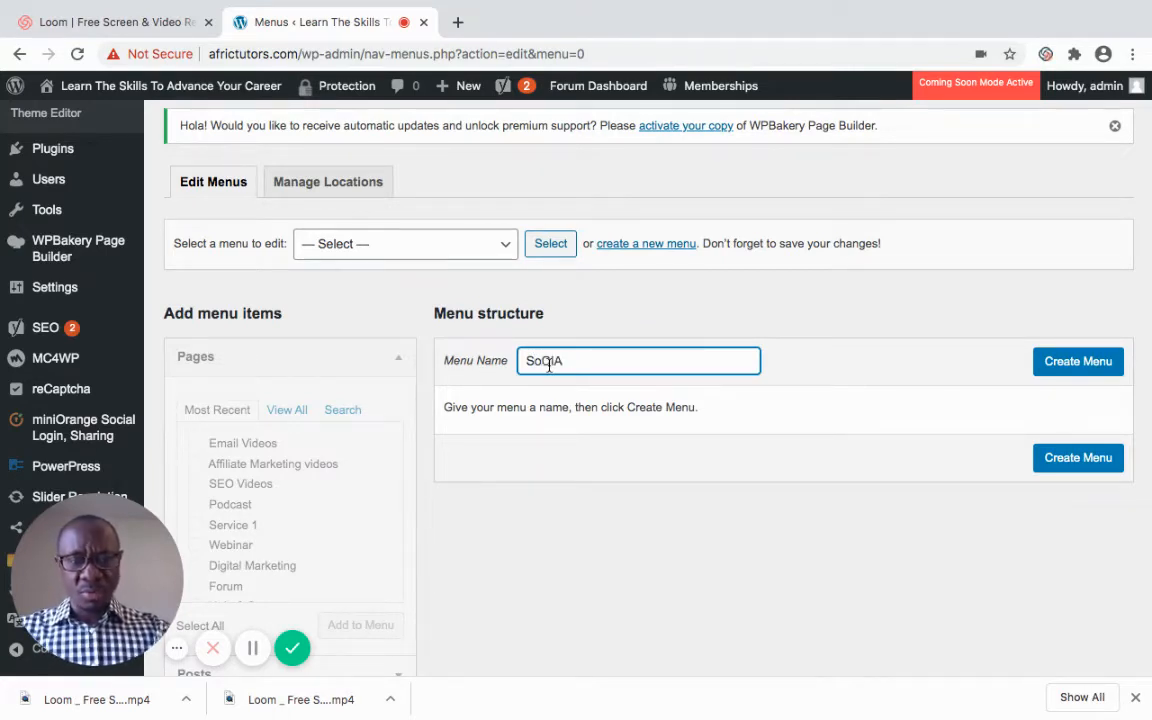
pyautogui.press('BackSpace')
pyautogui.press('BackSpace')
pyautogui.press('BackSpace')
pyautogui.write('C')
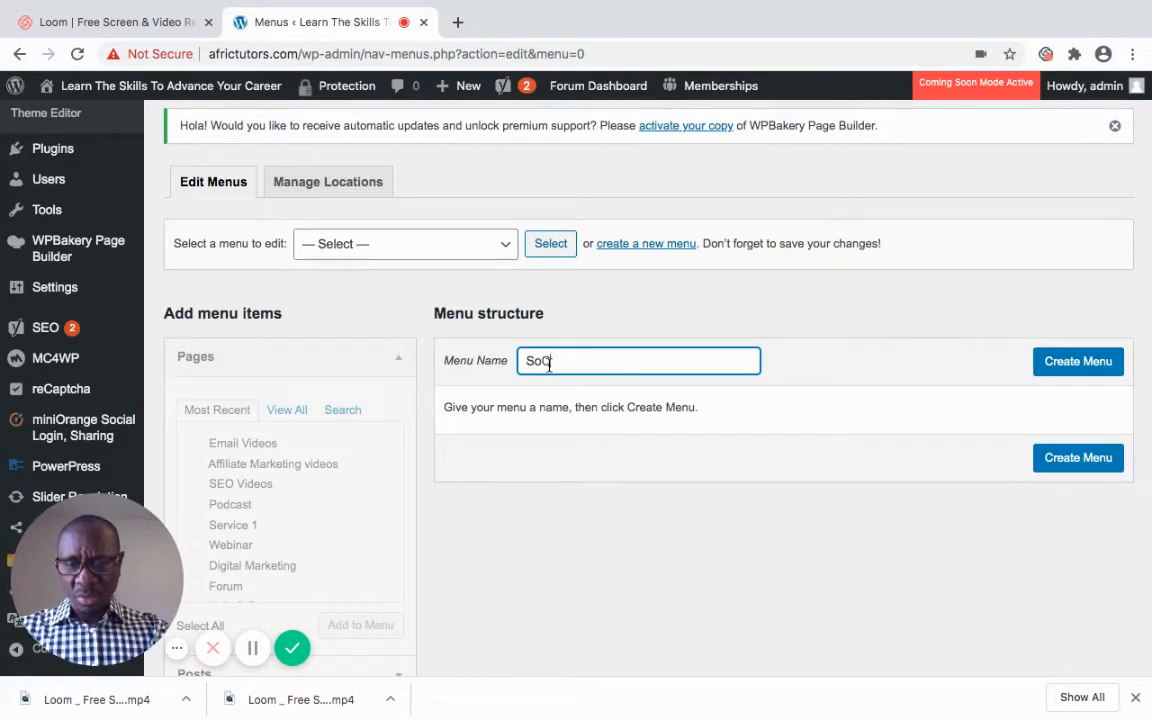
pyautogui.press('BackSpace')
pyautogui.write('cial')
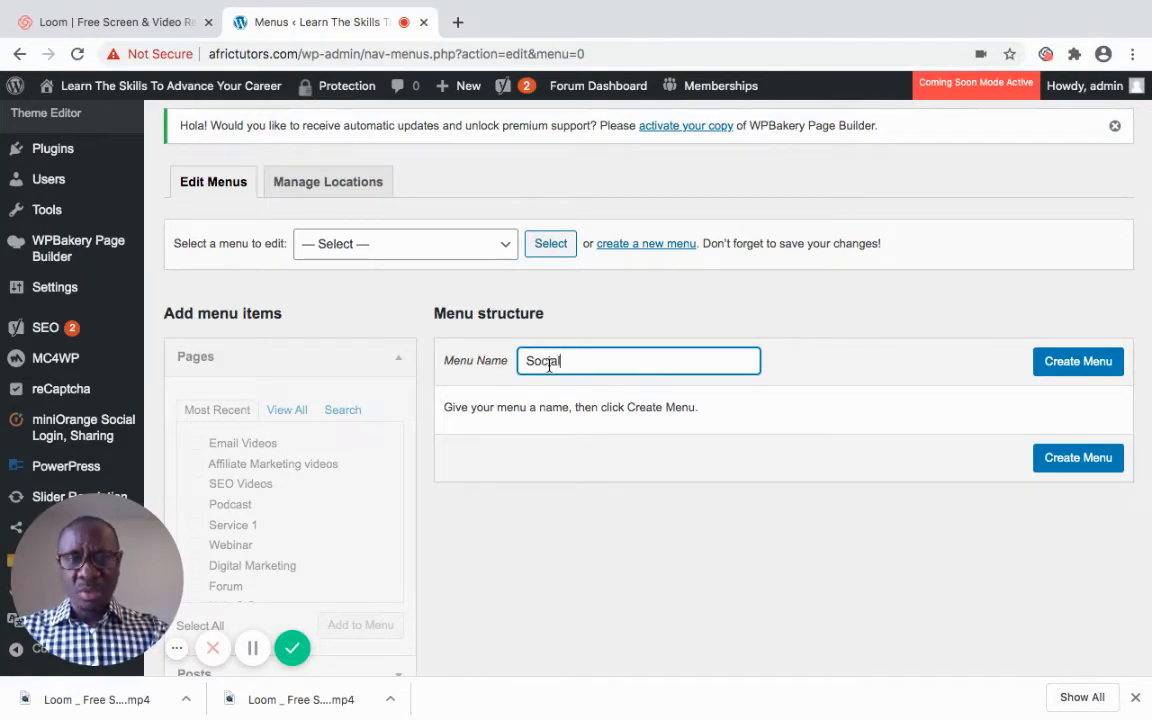
pyautogui.write(' Foru')
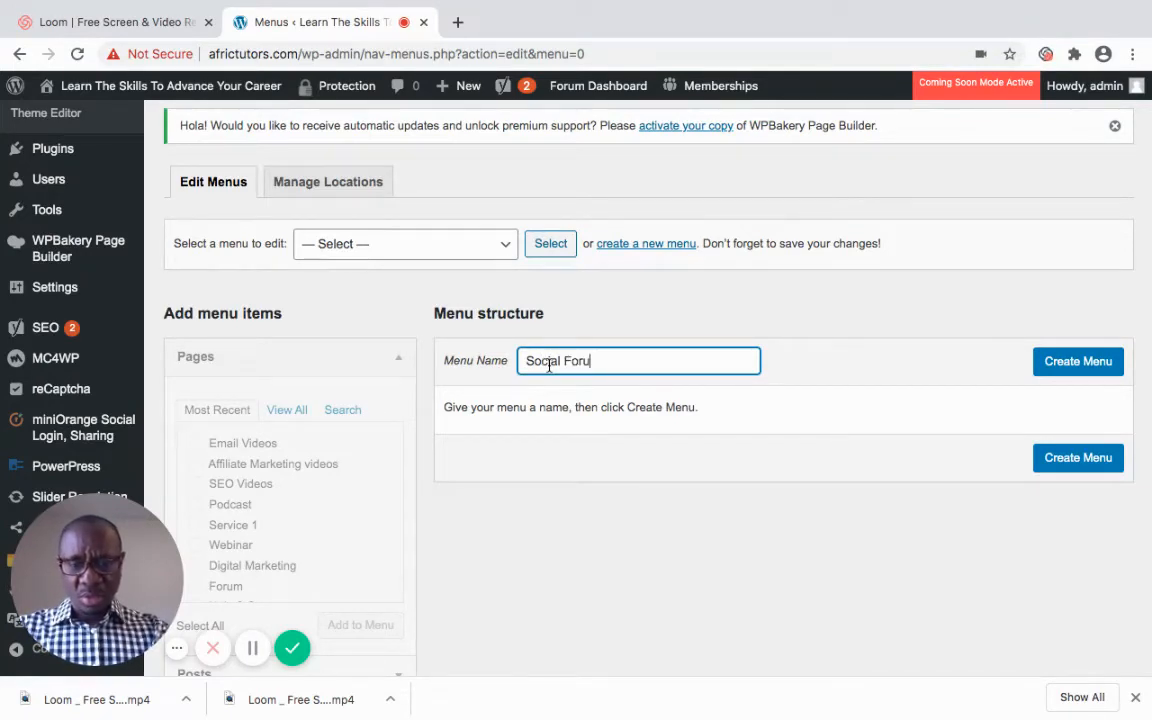
pyautogui.write('m')
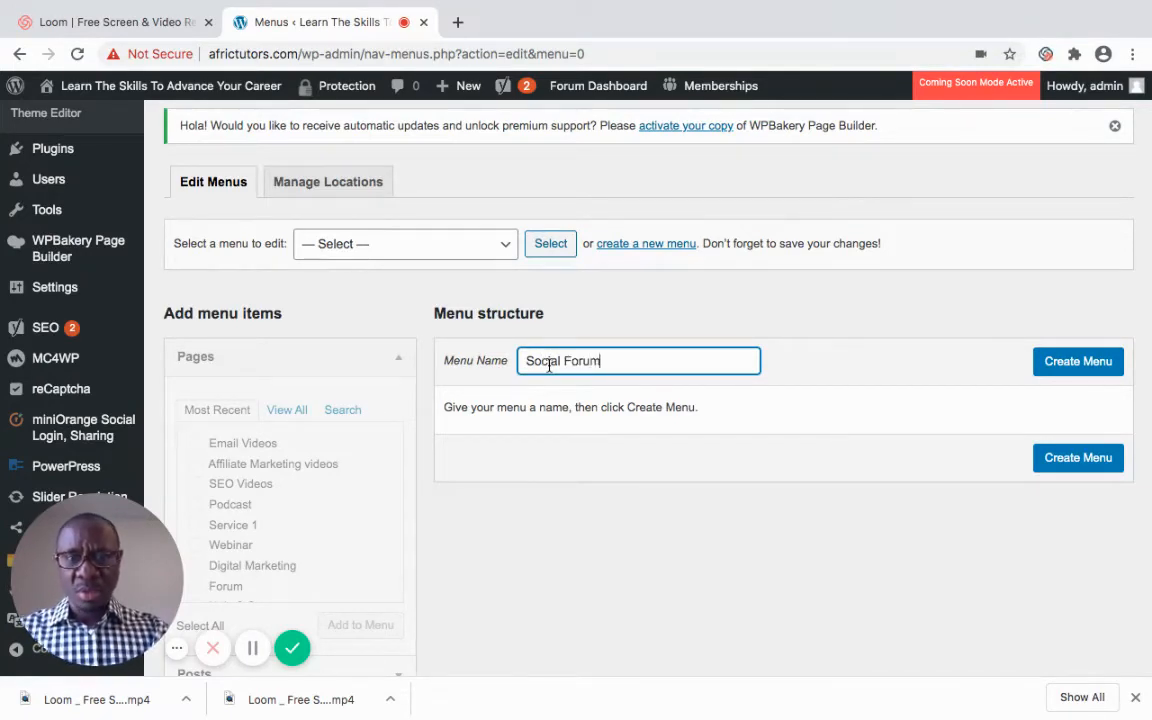
pyautogui.click(1088, 367)
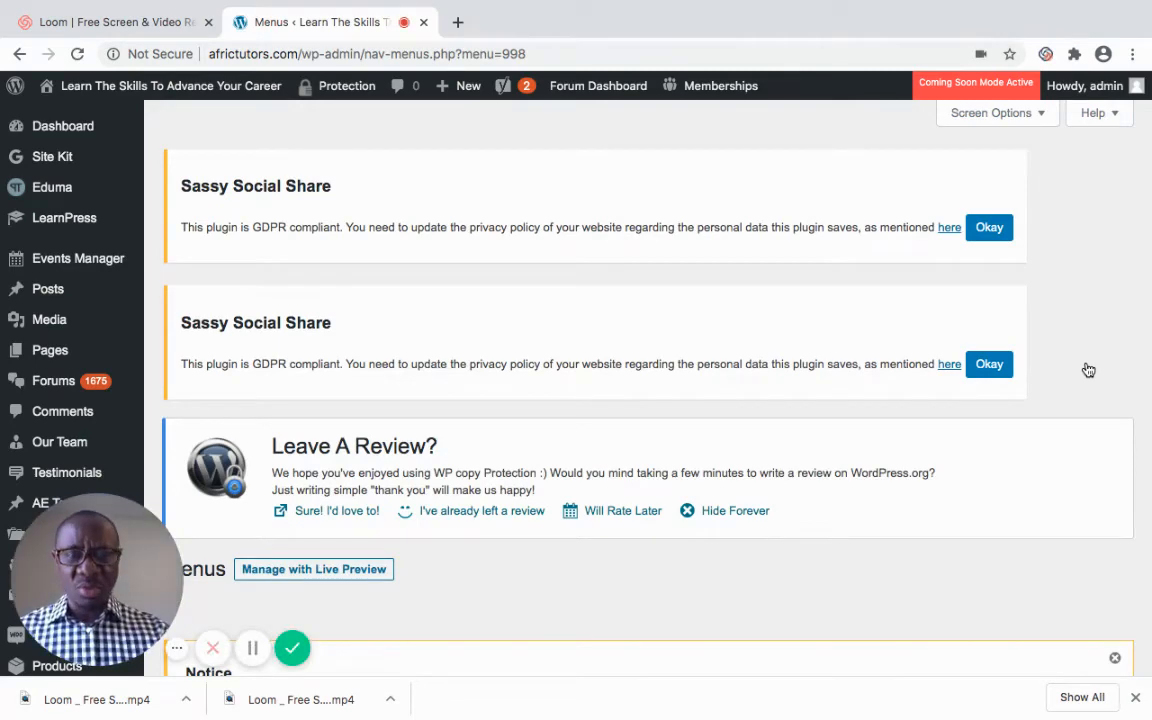
# Add the Email Videos, SEO Videos and Forum pages to the Social Forum menu
pyautogui.scroll(-10, 1088, 370)
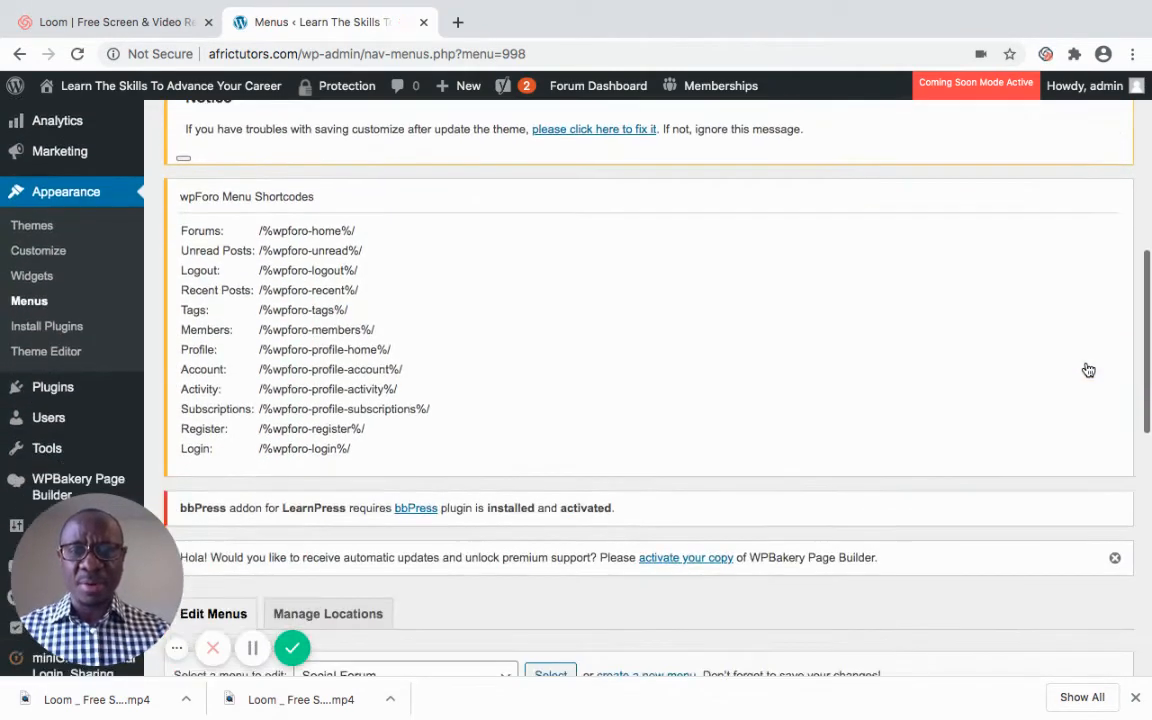
pyautogui.scroll(-10, 1088, 370)
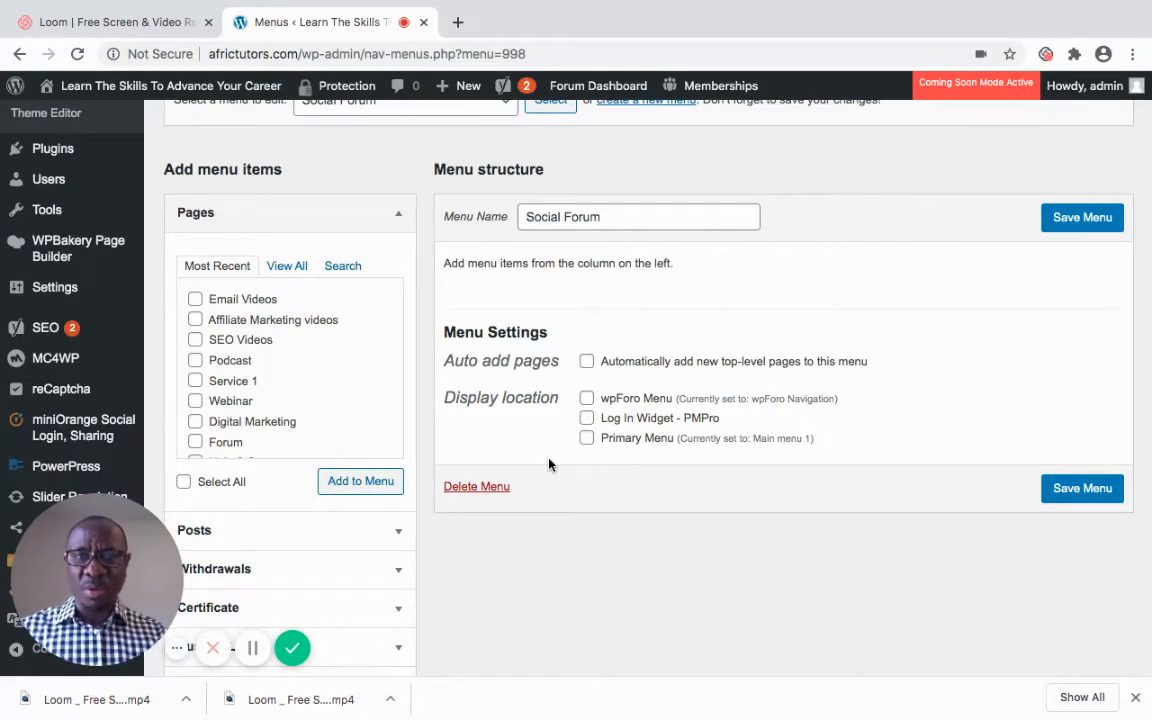
pyautogui.click(196, 304)
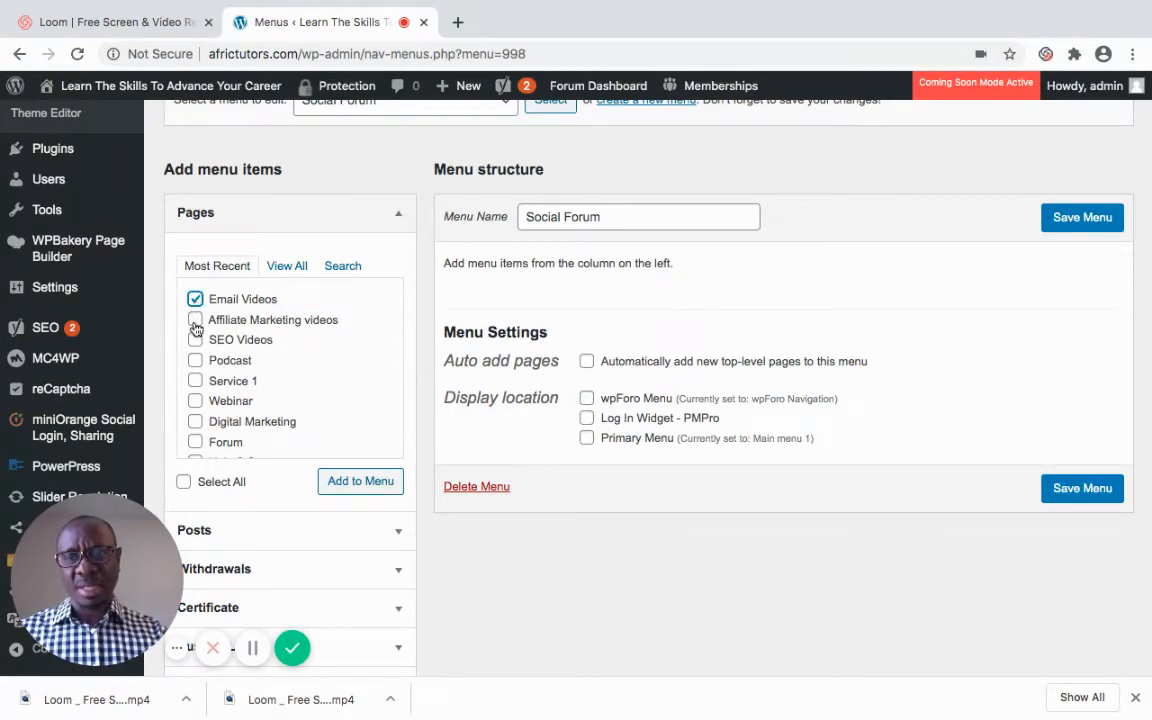
pyautogui.click(195, 340)
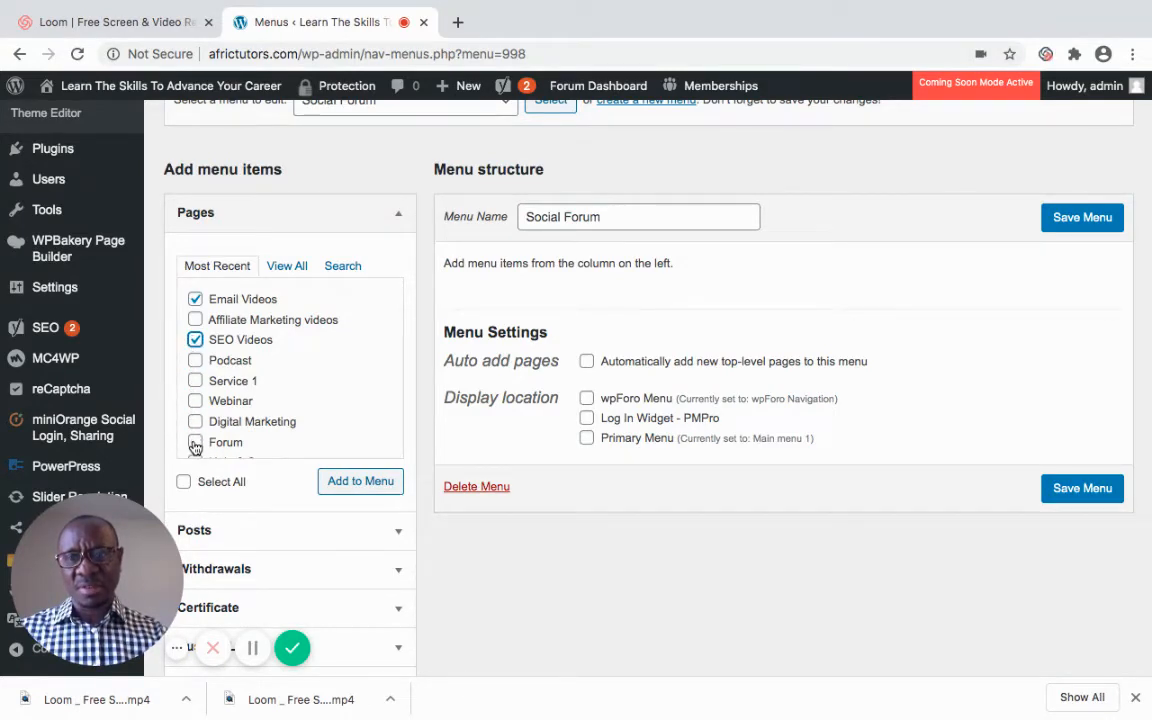
pyautogui.click(195, 445)
pyautogui.click(195, 445)
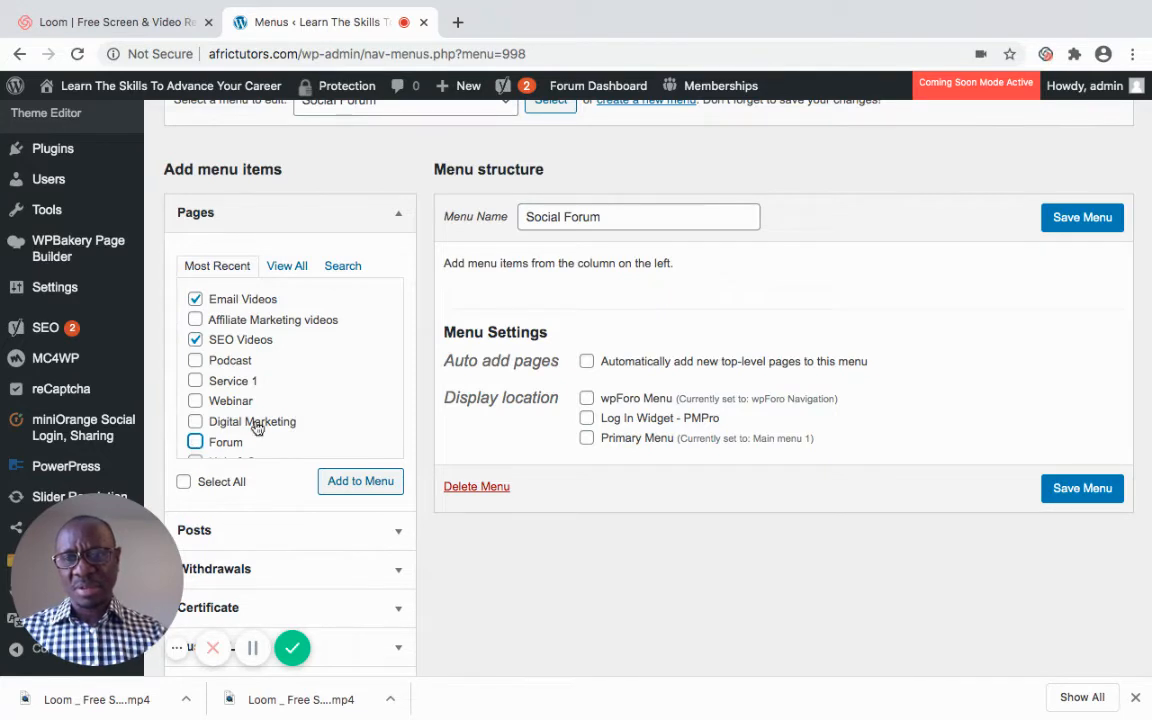
pyautogui.click(195, 442)
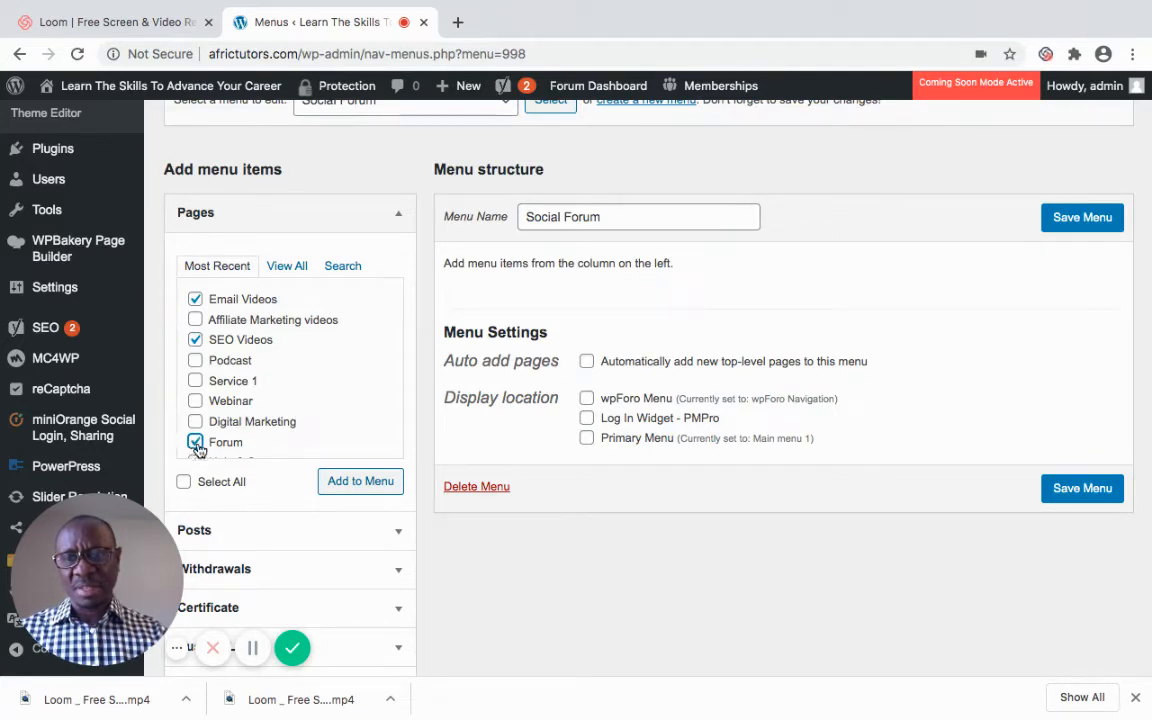
pyautogui.click(352, 484)
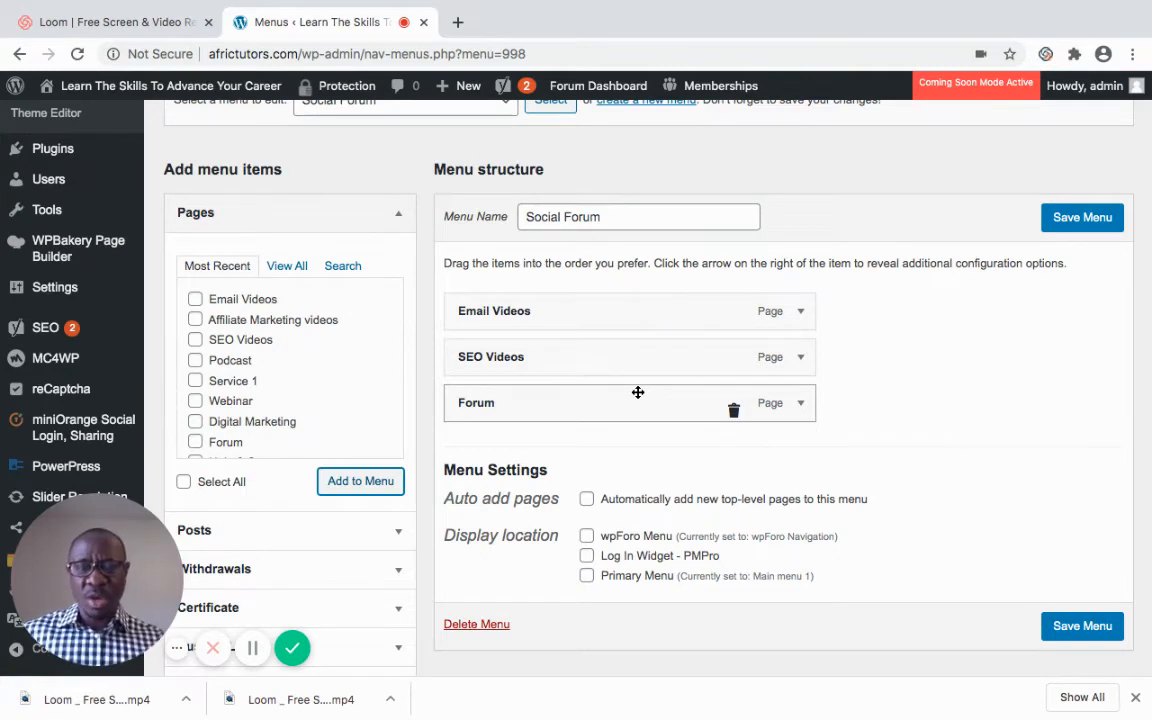
pyautogui.click(587, 578)
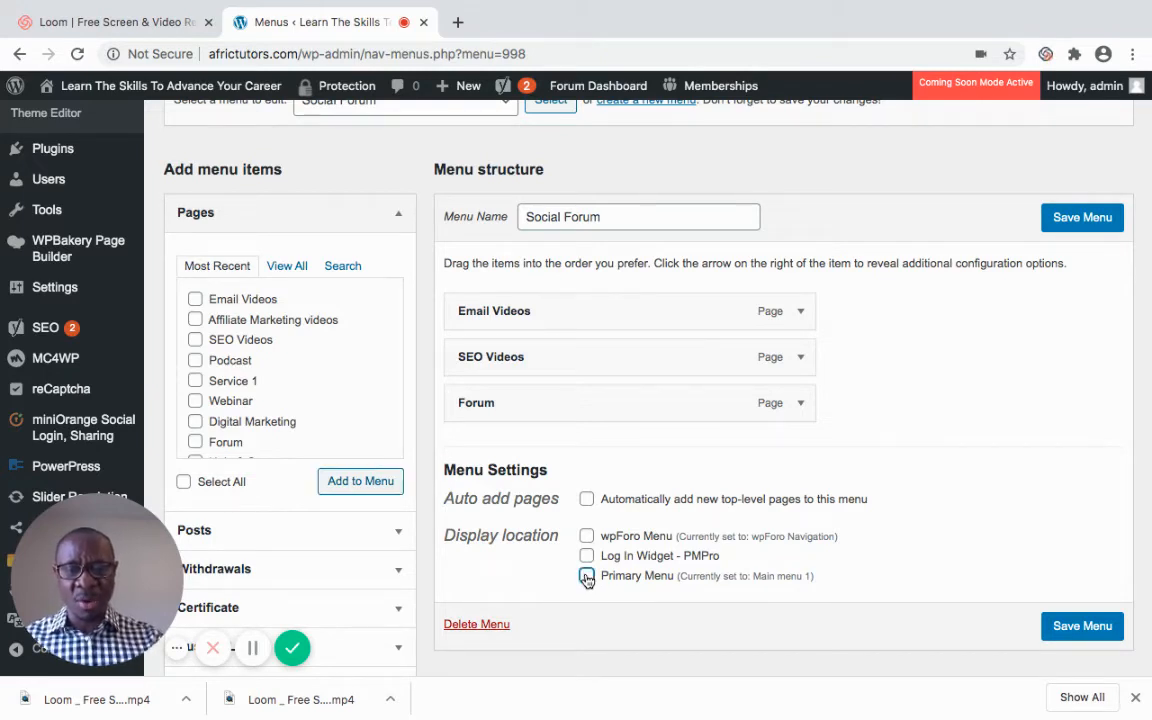
pyautogui.click(587, 578)
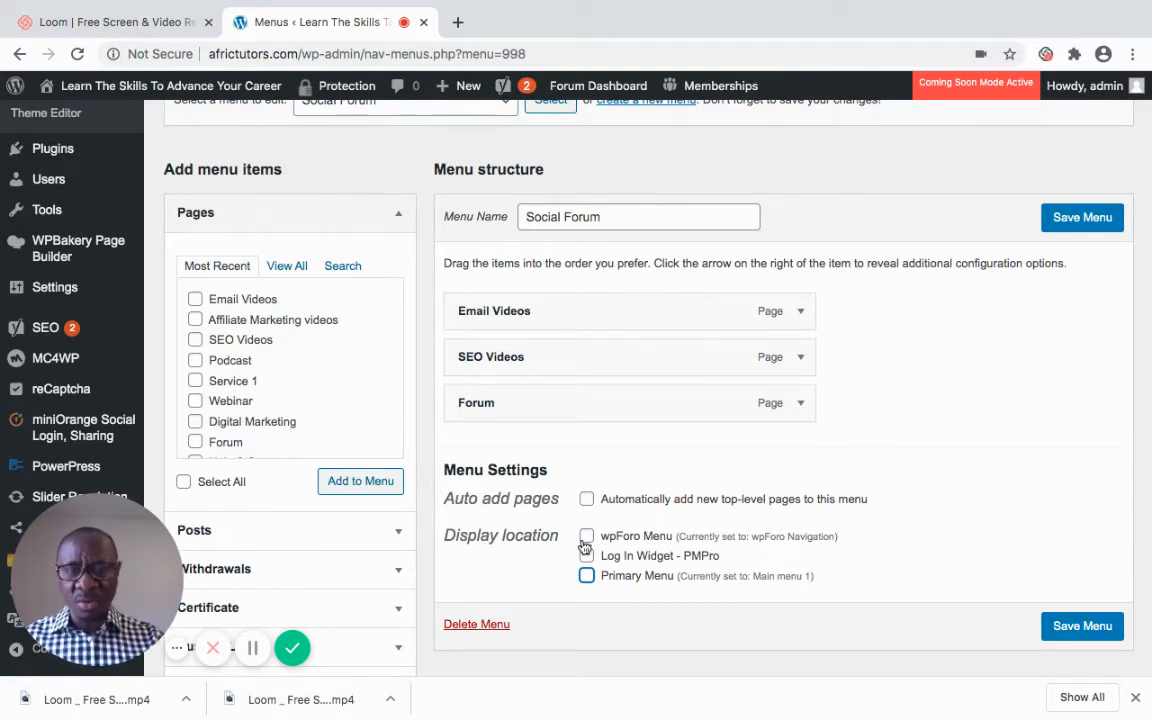
pyautogui.click(586, 538)
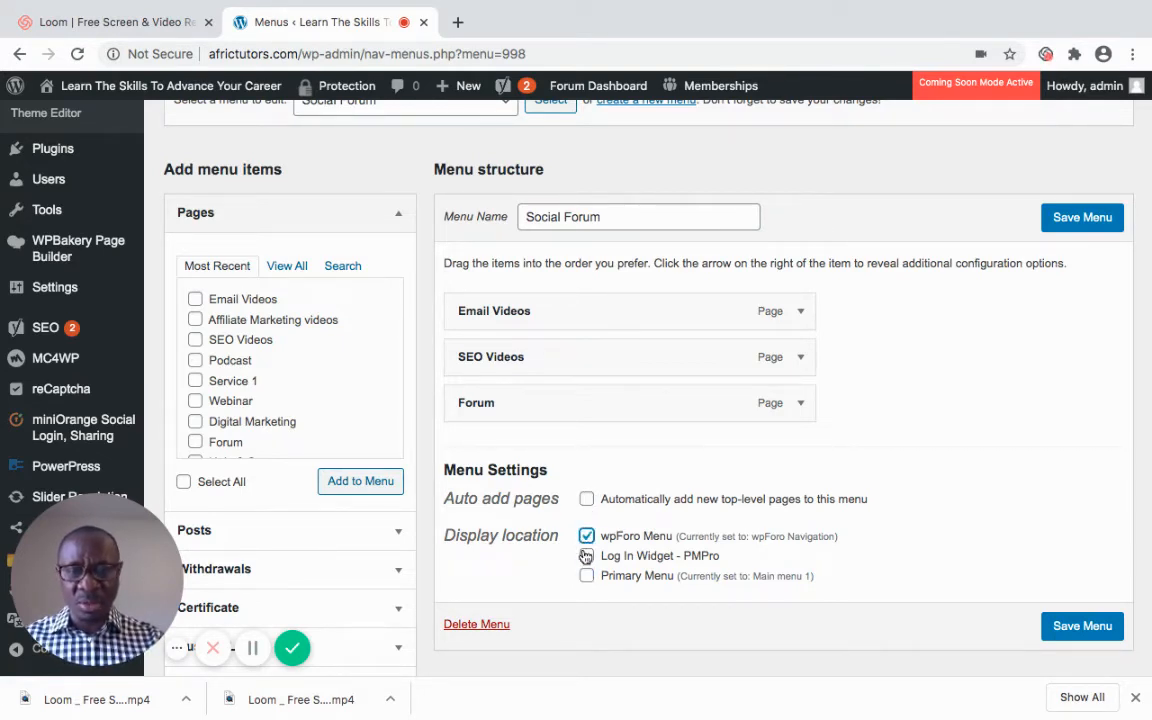
pyautogui.click(586, 556)
pyautogui.click(586, 537)
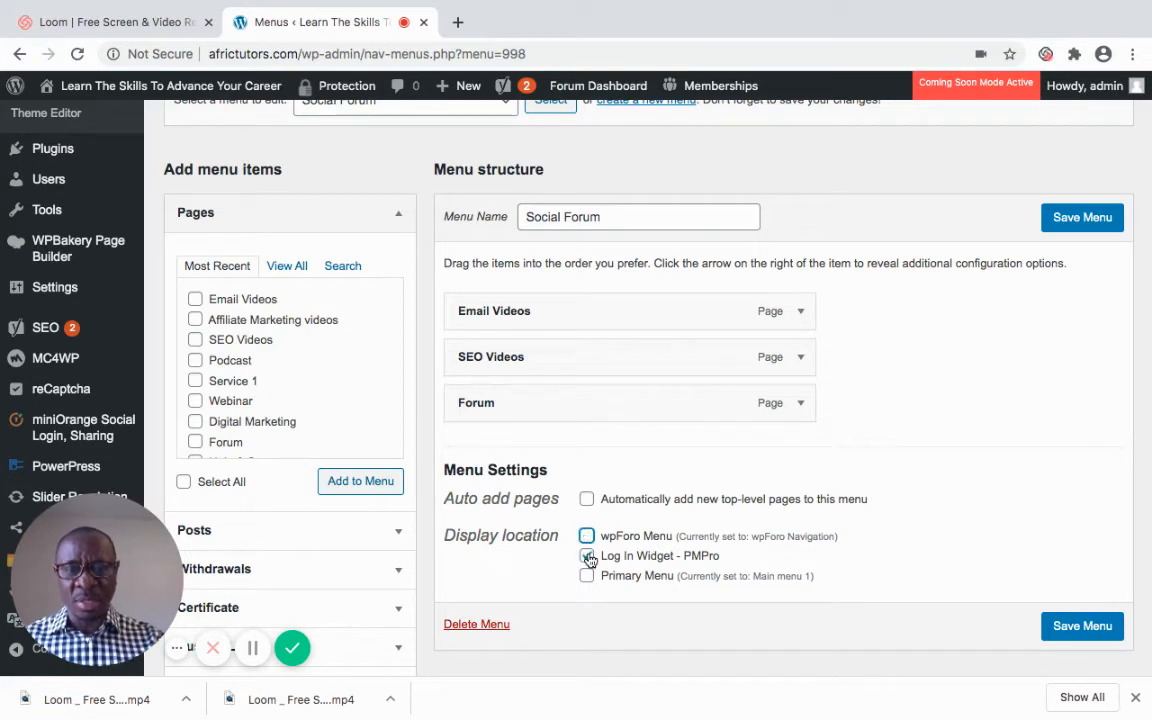
pyautogui.click(586, 556)
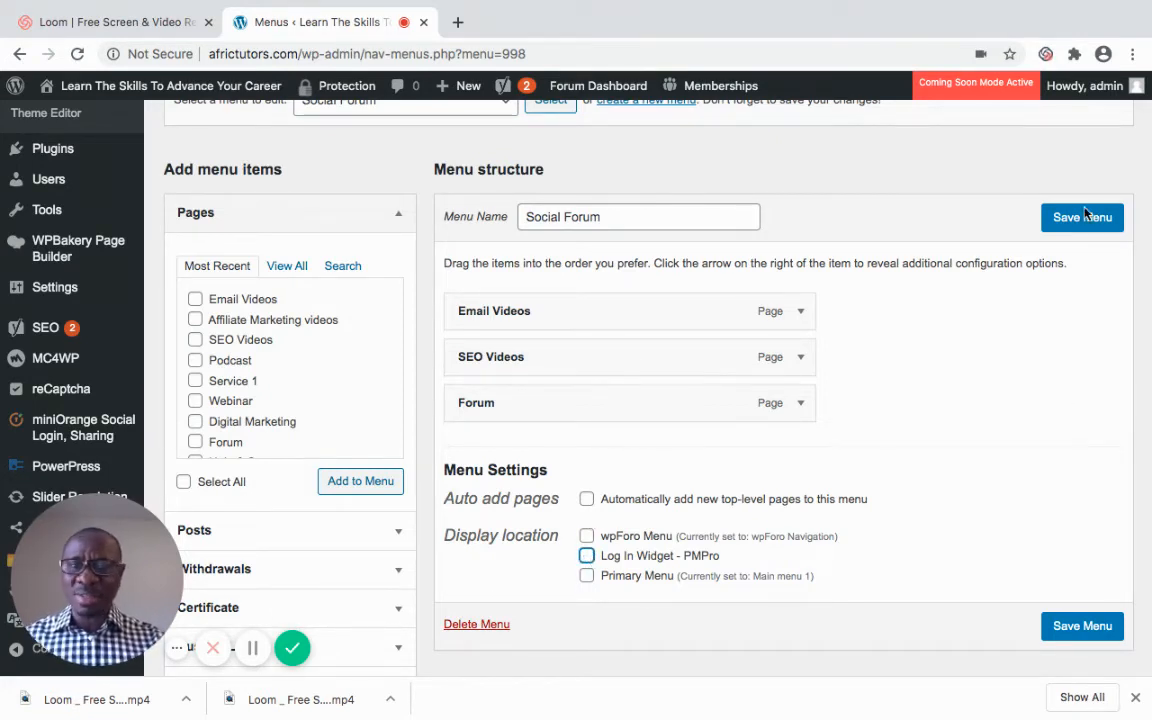